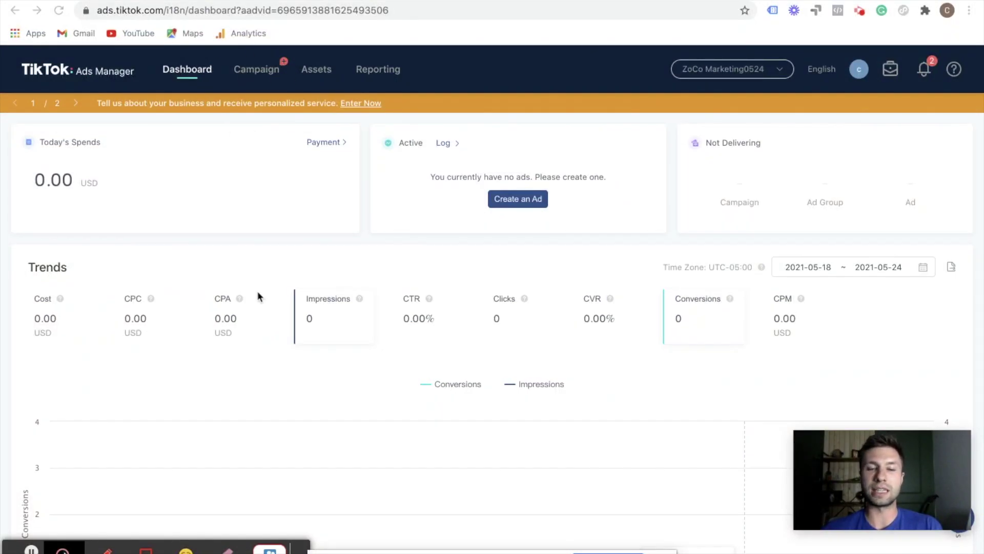
- Go to Assets > Events and open the Website Pixel management page
click(310, 75)
click(313, 114)
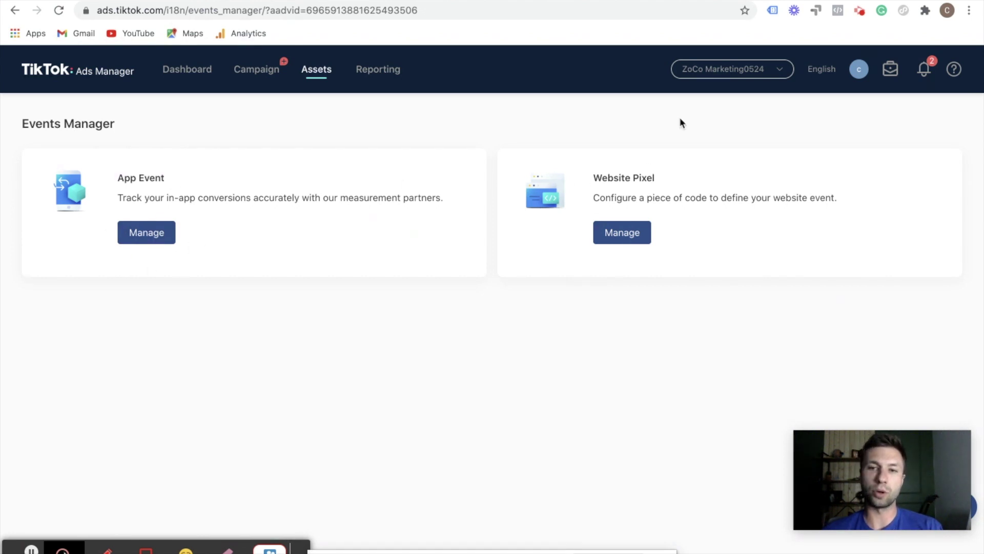
click(630, 234)
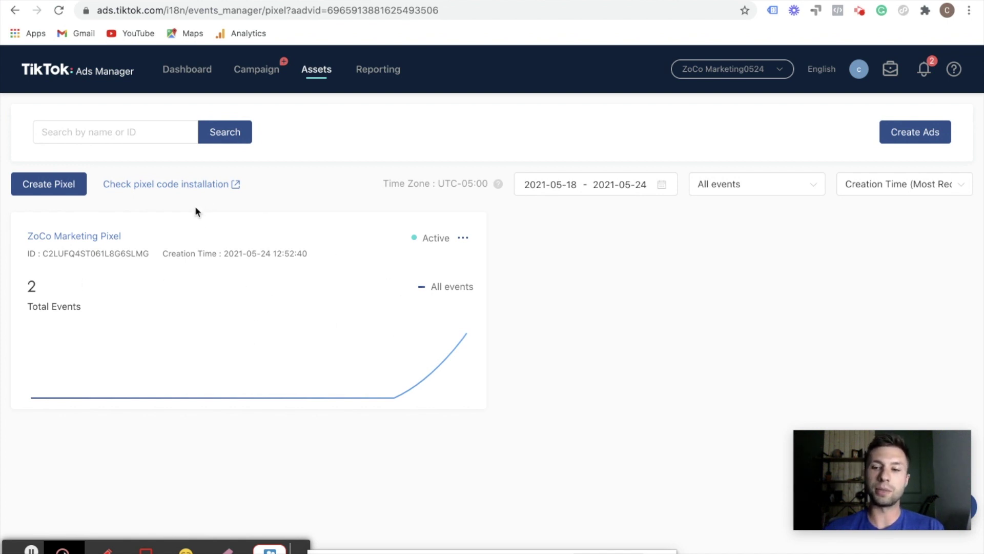
- Create a new pixel named 'My Shopify Pixel'
click(41, 187)
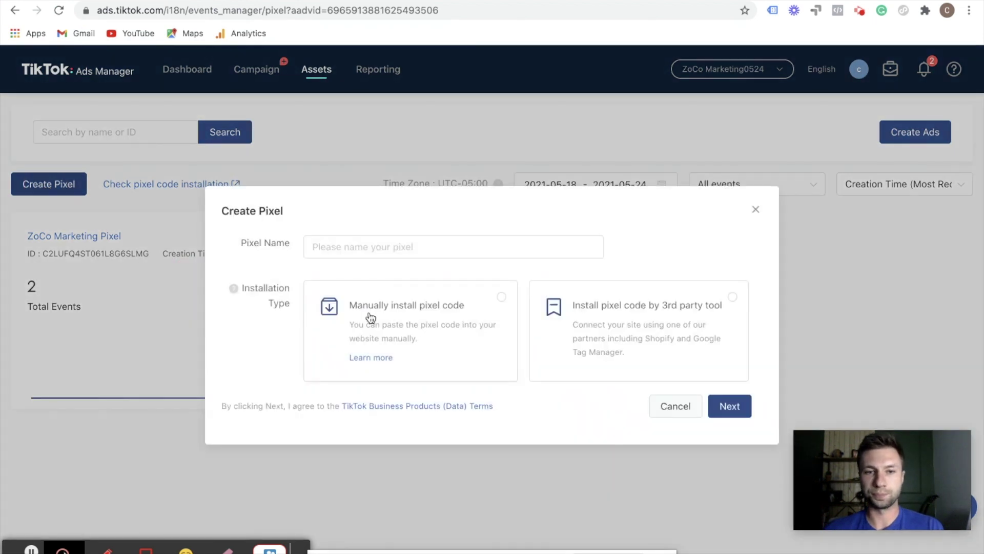
click(352, 246)
text(SB)
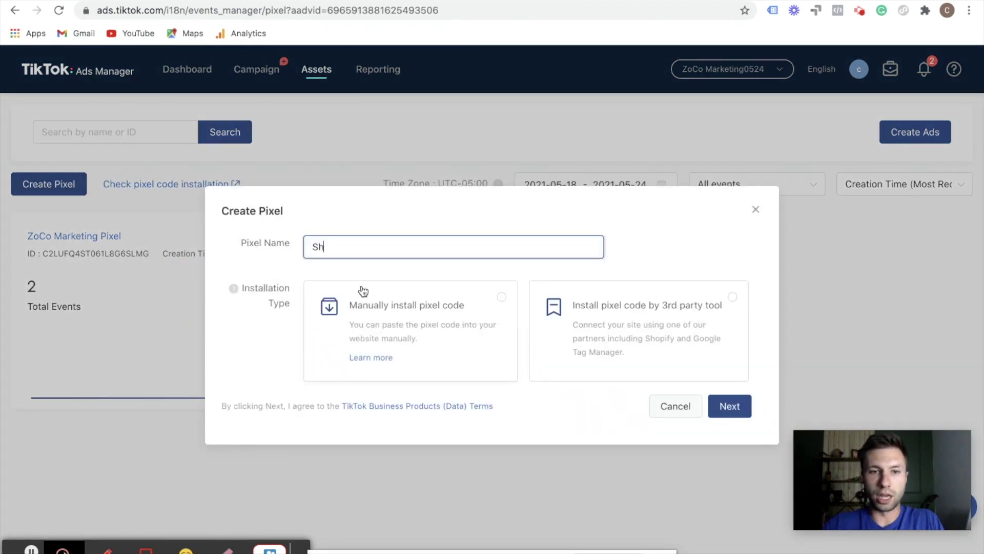
key(BackSpace)
key(BackSpace)
text(My Shopify Pixel)
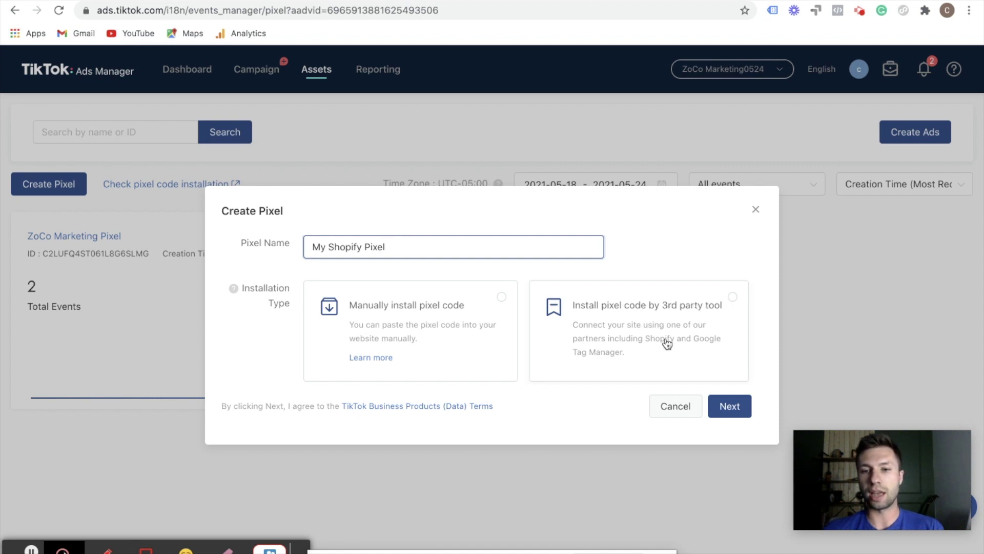
- Install the pixel via a third-party tool, choosing Shopify, and go to the store's Apps page
click(733, 296)
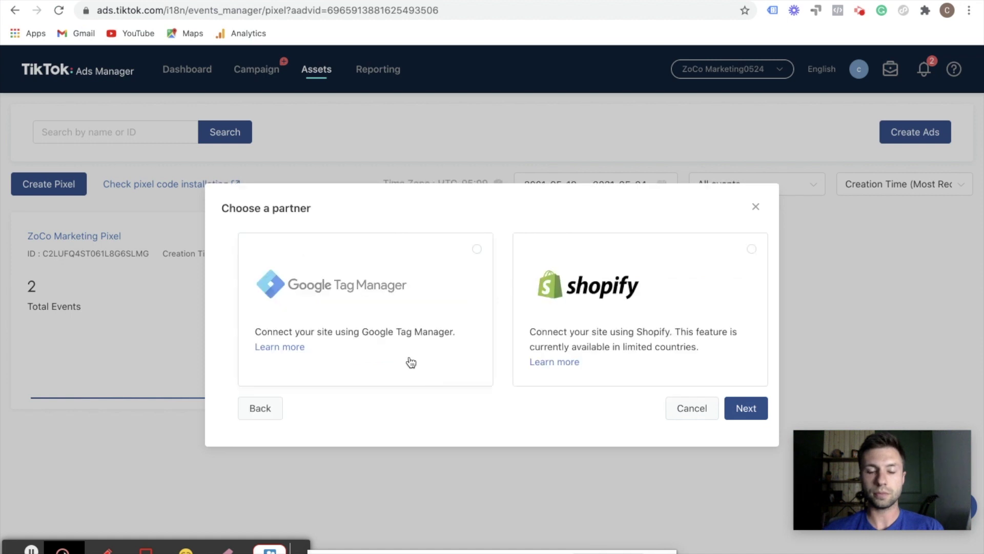
click(590, 304)
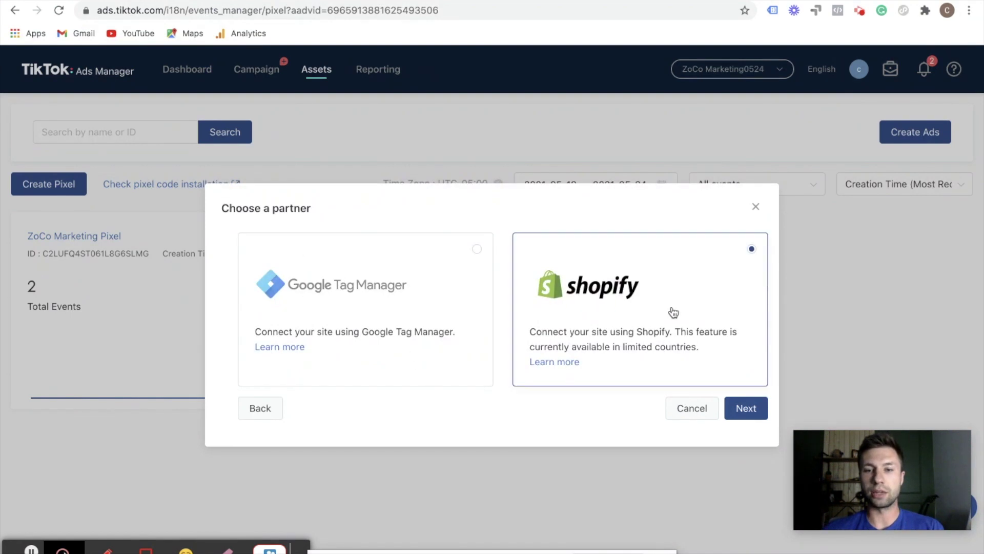
click(743, 411)
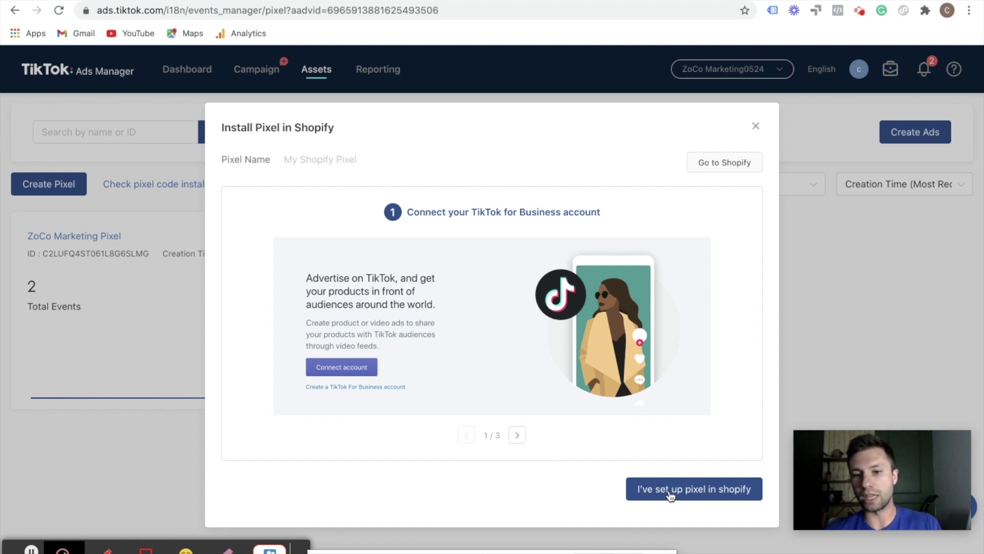
click(244, 1)
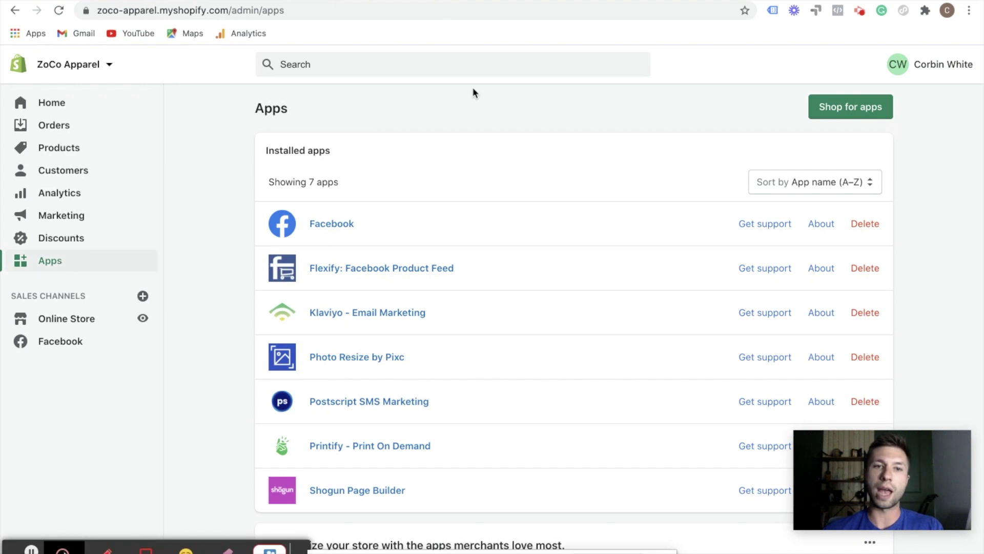
- Search the Shopify App Store for 'tik tok' and open the TikTok app by TikTok Inc
click(850, 108)
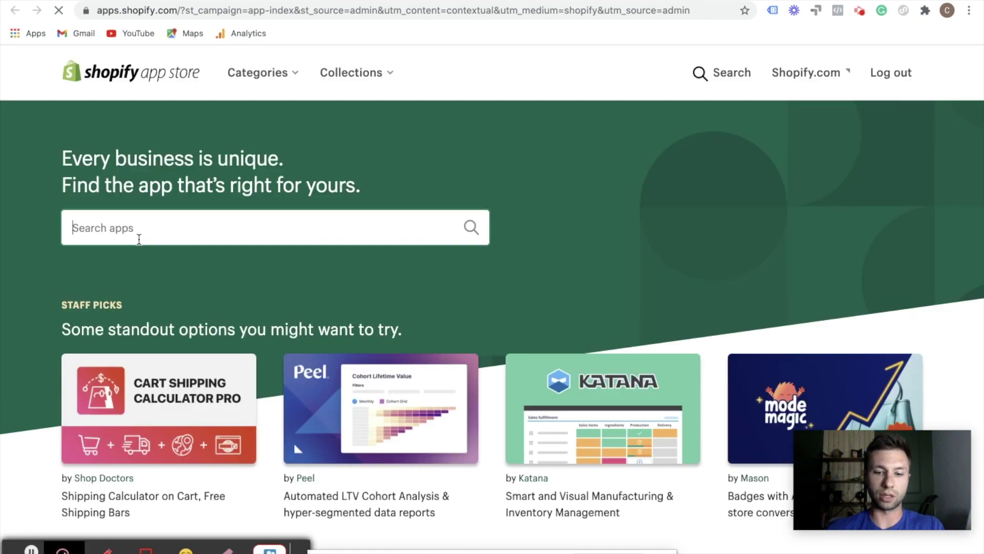
click(138, 238)
text(ti)
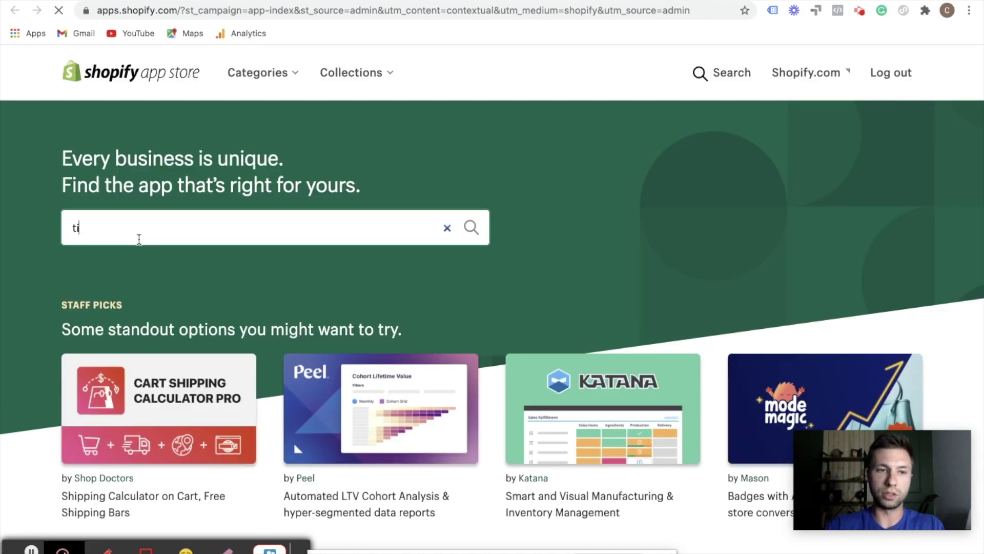
text(kt )
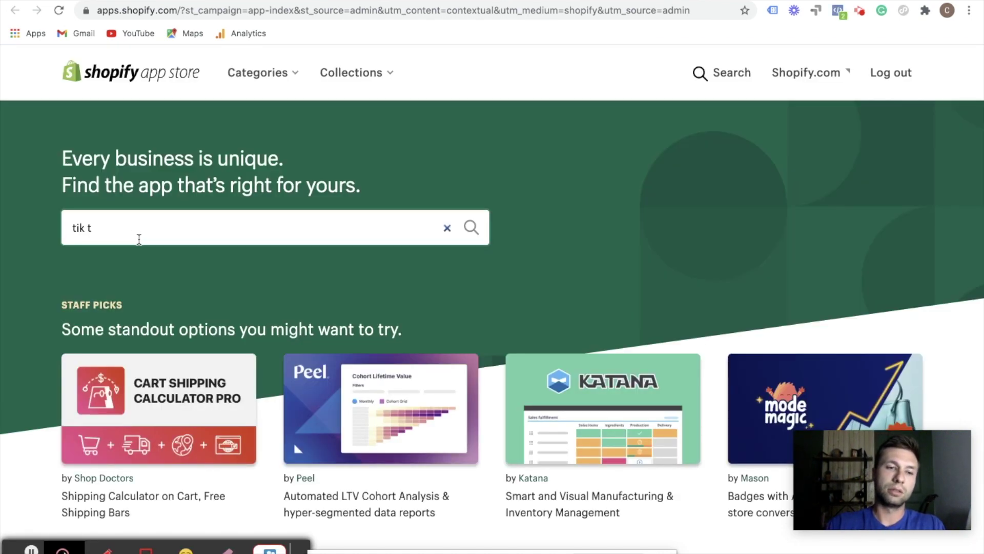
text(ok)
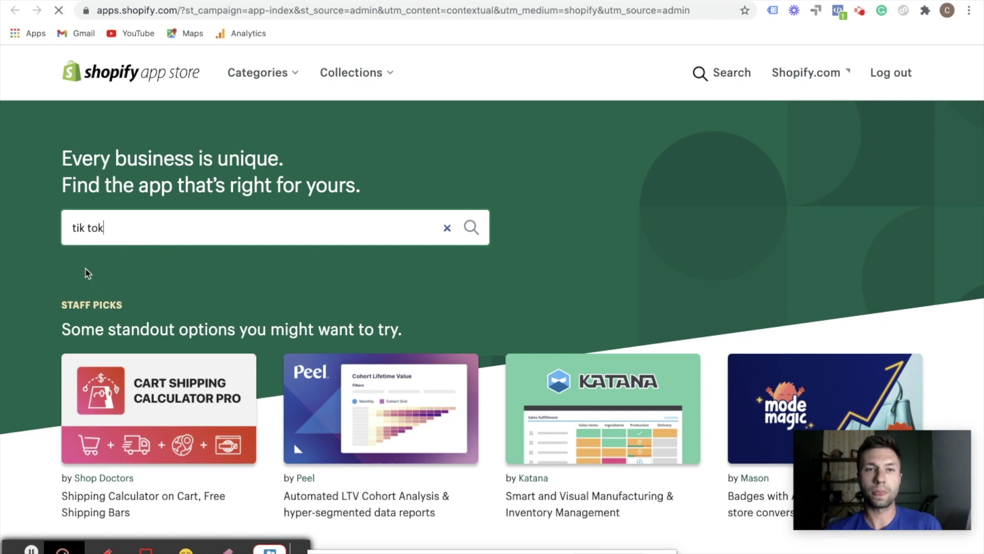
key(Return)
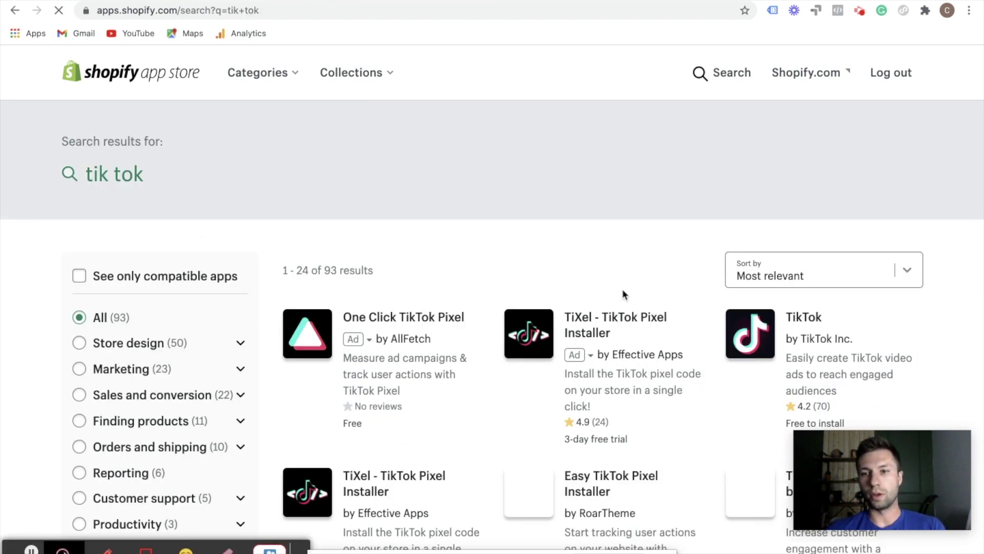
scroll(711, 321, down, 2)
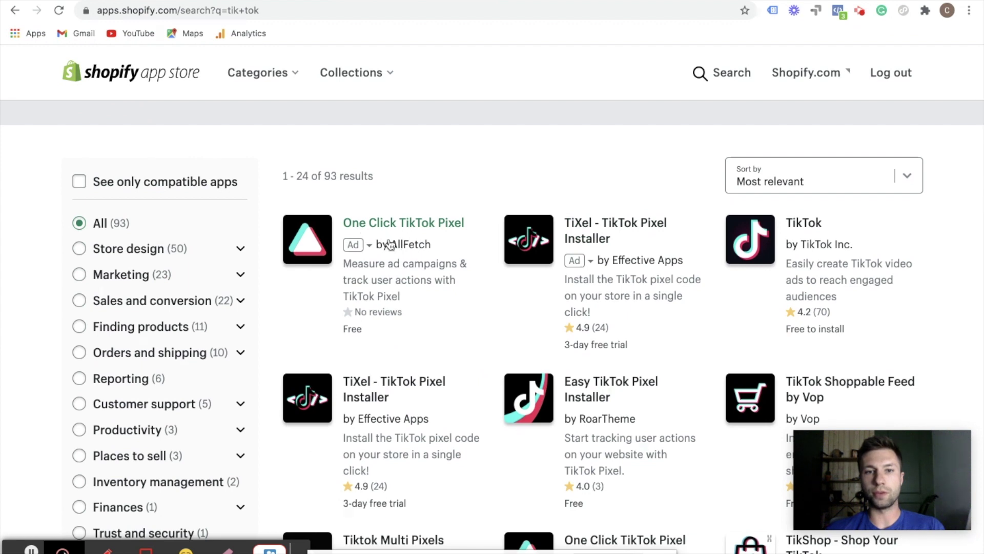
scroll(615, 246, down, 1)
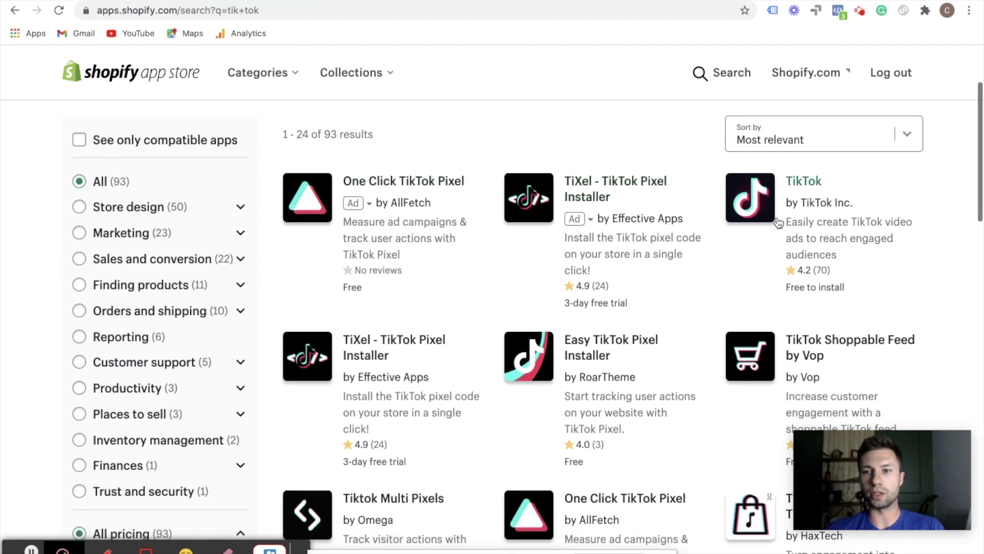
click(753, 205)
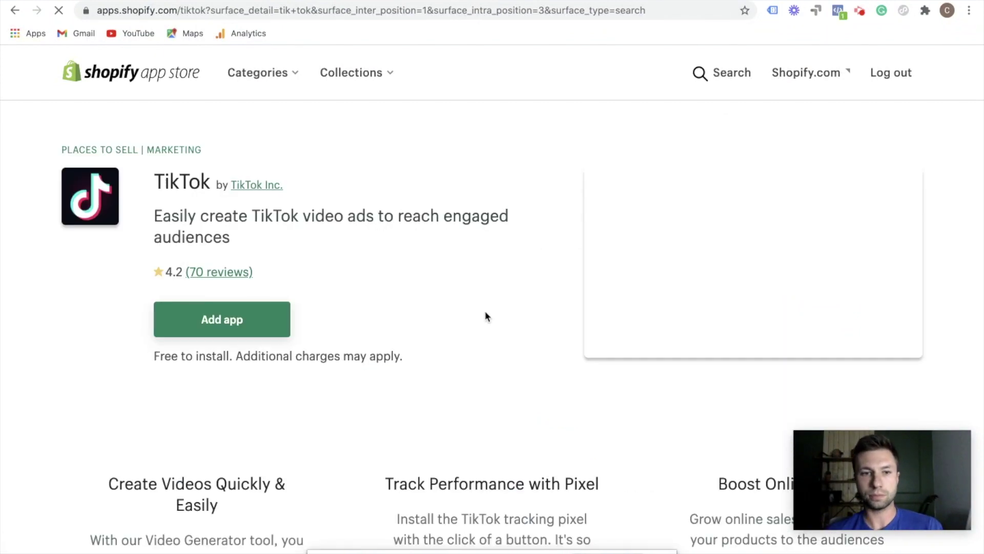
- Add the TikTok app and approve it as a sales channel for the ZoCo Apparel store
click(233, 328)
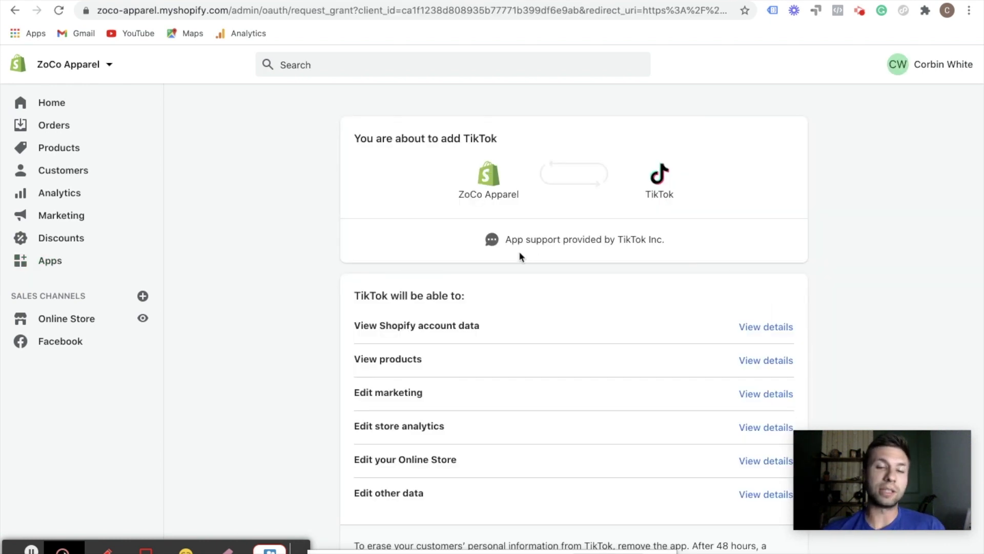
scroll(527, 288, down, 3)
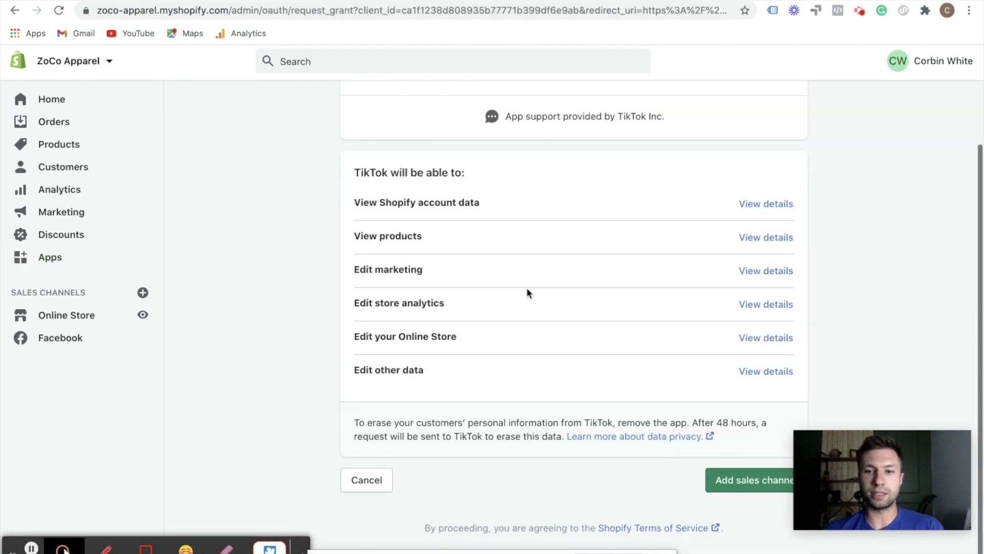
drag(911, 455, 923, 380)
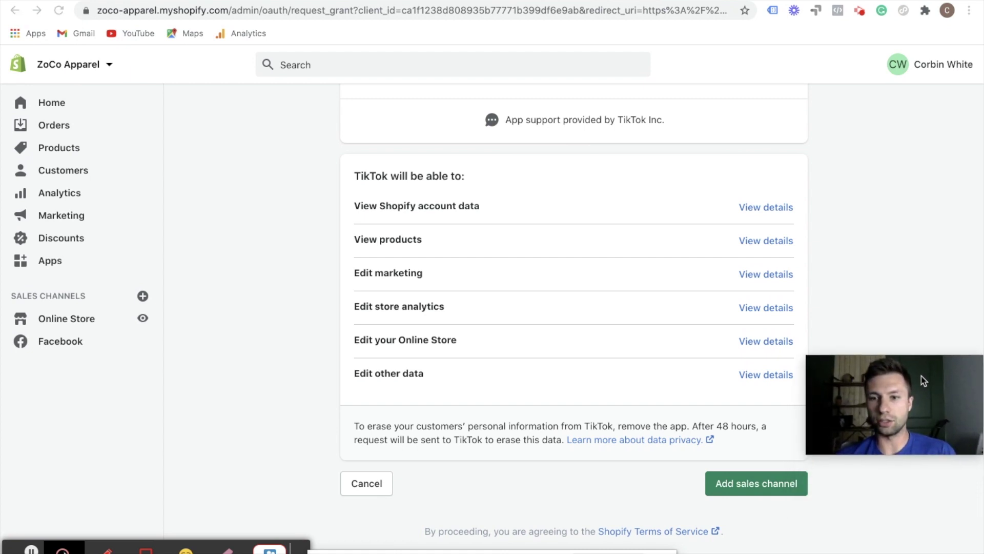
click(741, 488)
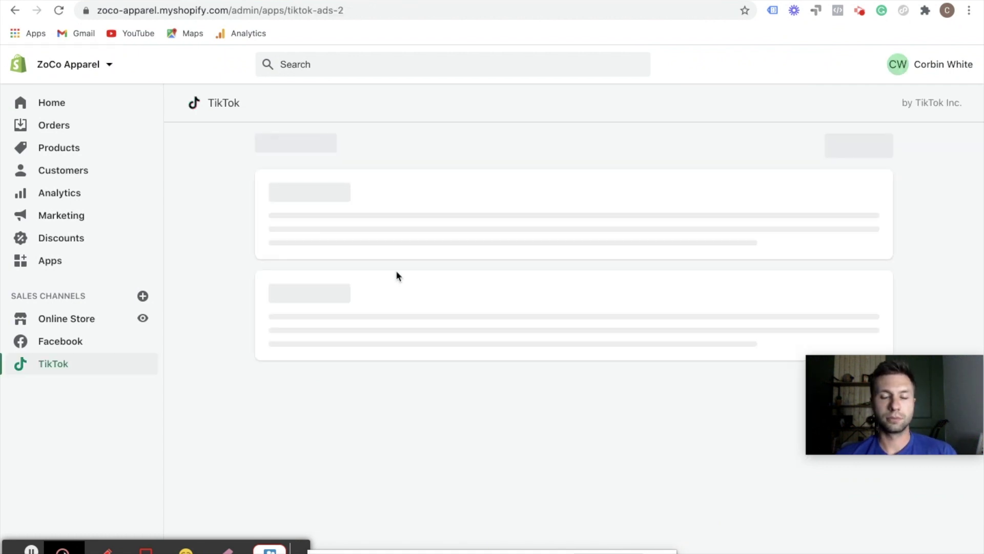
- Set up the TikTok channel and connect the TikTok For Business account
click(516, 433)
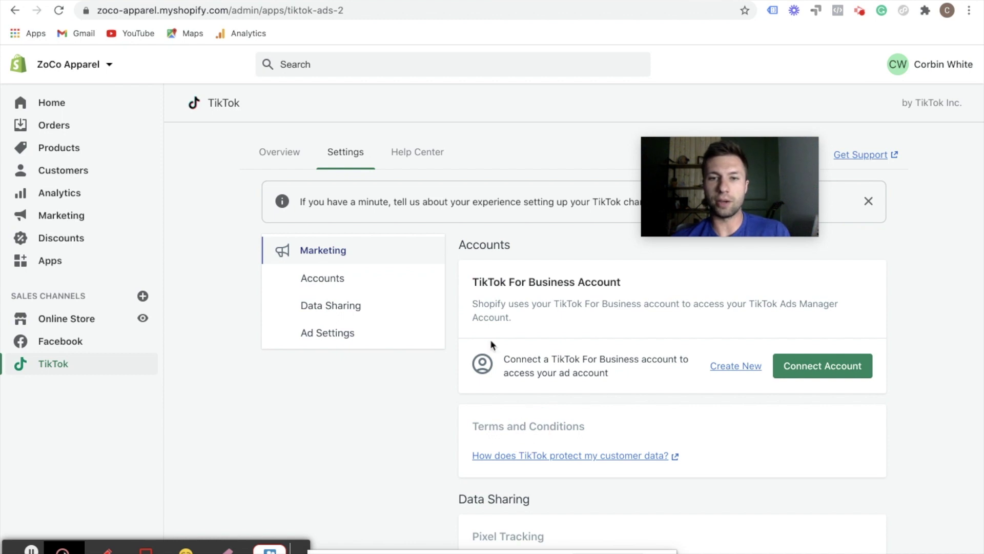
scroll(663, 313, down, 1)
scroll(663, 309, up, 1)
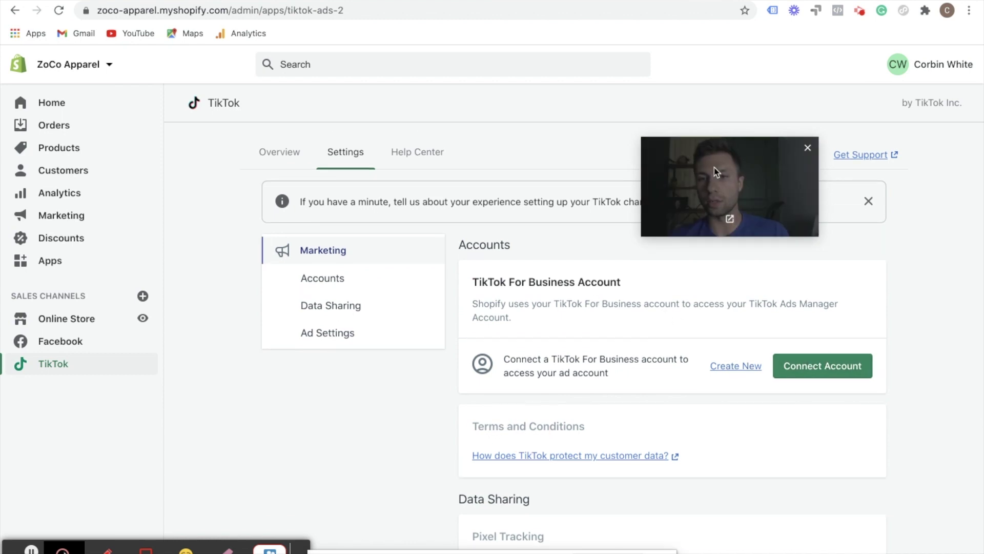
click(807, 367)
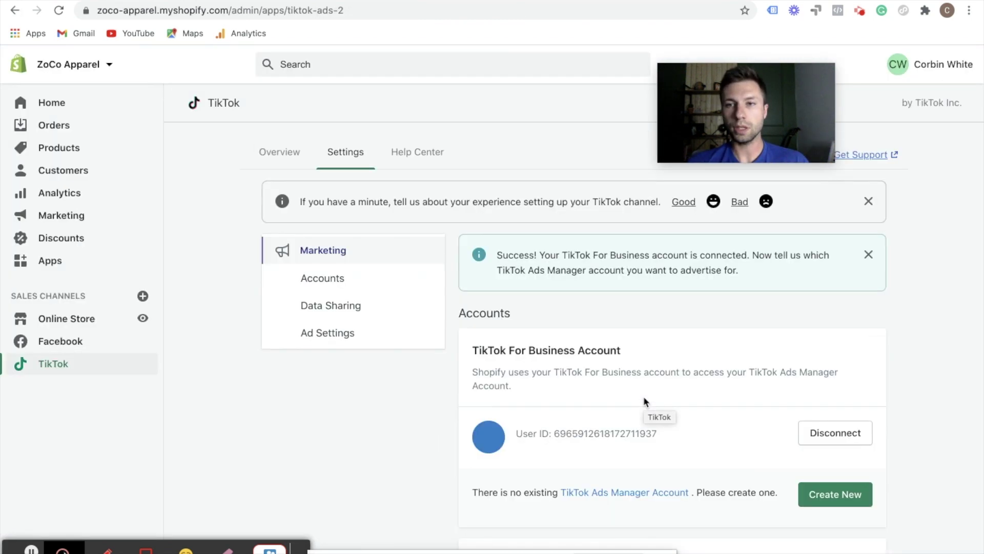
scroll(567, 399, down, 2)
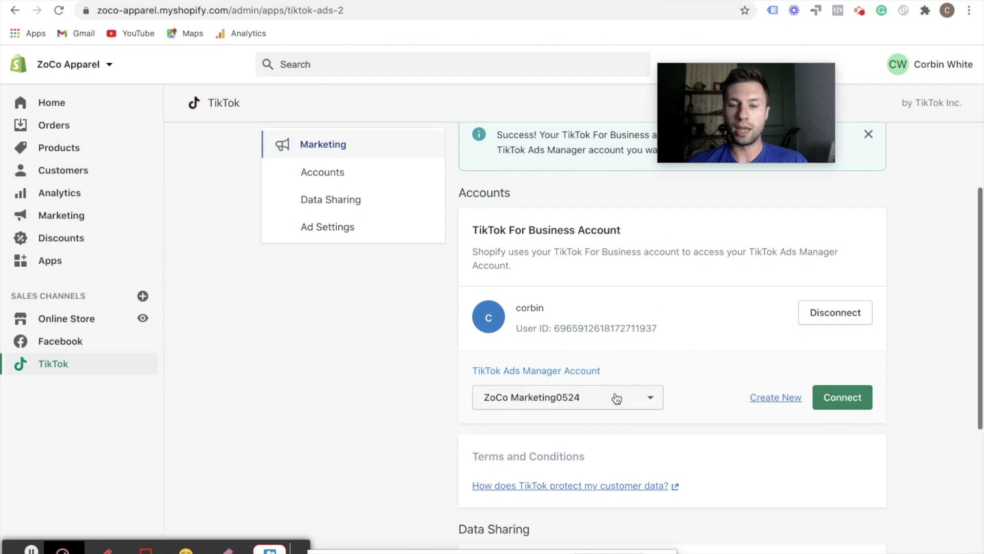
- Link the ZoCo Marketing0524 Ads Manager account and accept the TikTok Business Products terms
scroll(601, 408, down, 1)
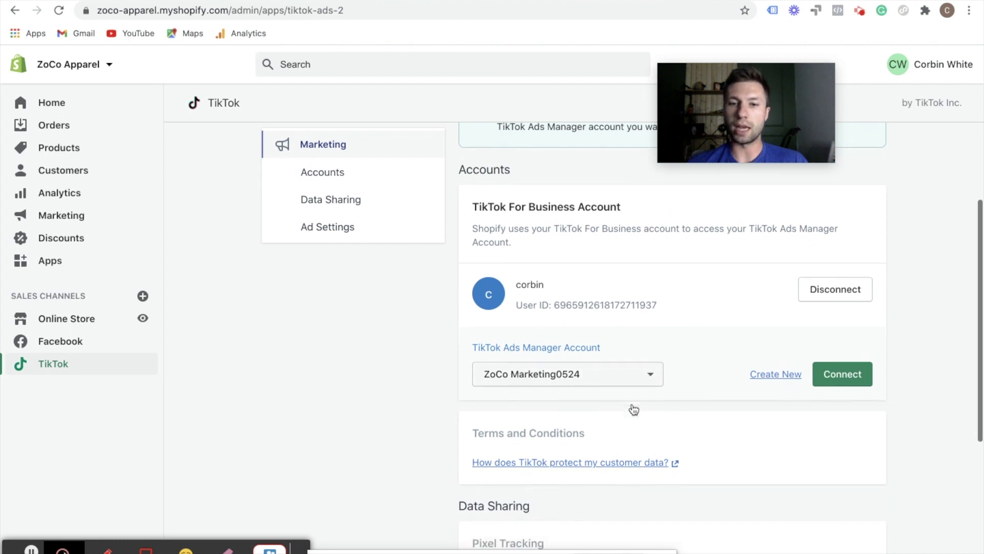
click(639, 367)
click(426, 393)
scroll(504, 393, down, 4)
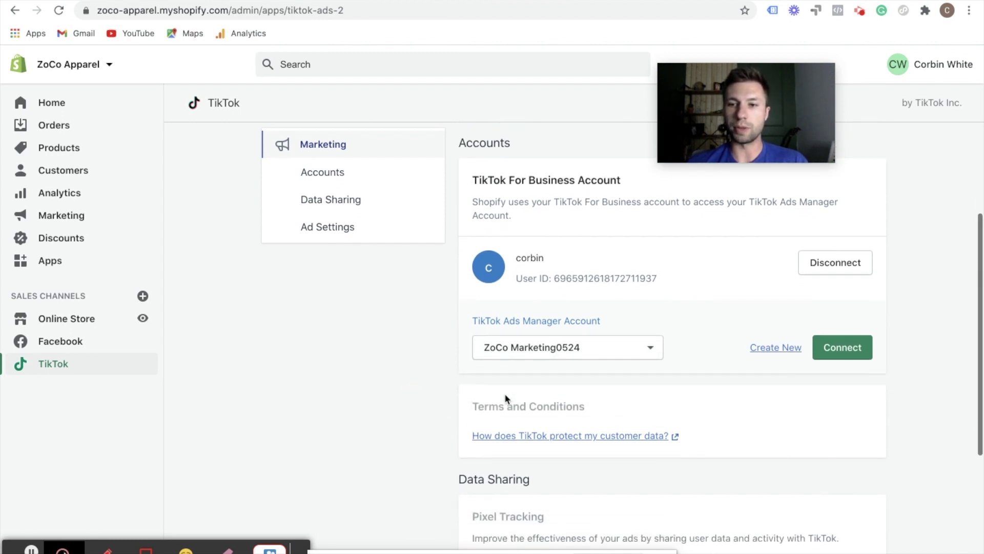
scroll(590, 361, down, 2)
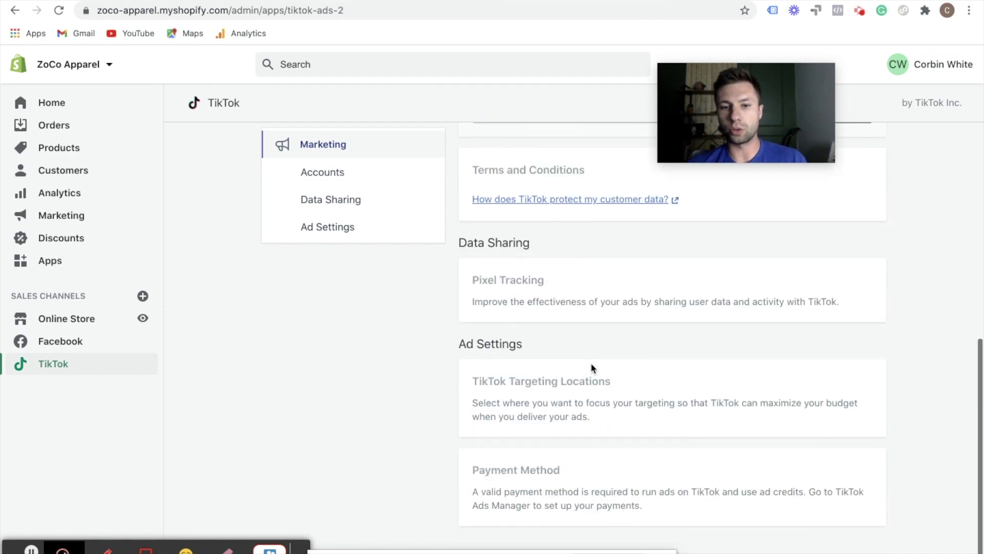
scroll(591, 361, up, 4)
scroll(595, 360, up, 2)
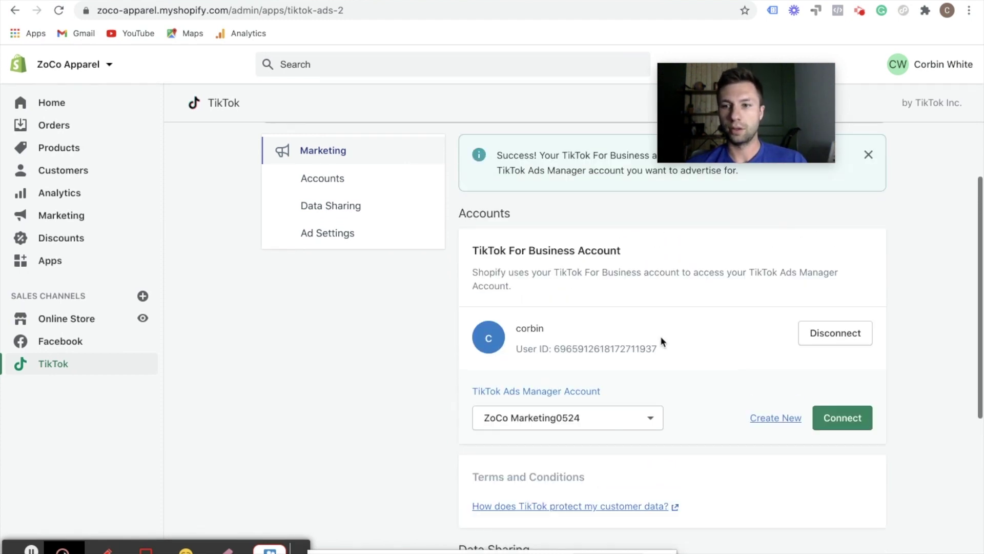
scroll(756, 405, down, 1)
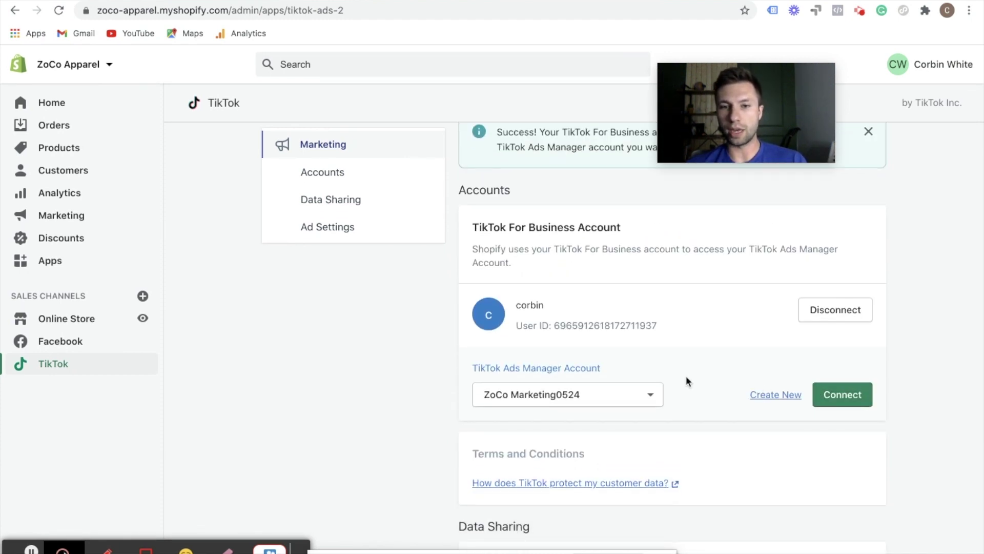
click(840, 396)
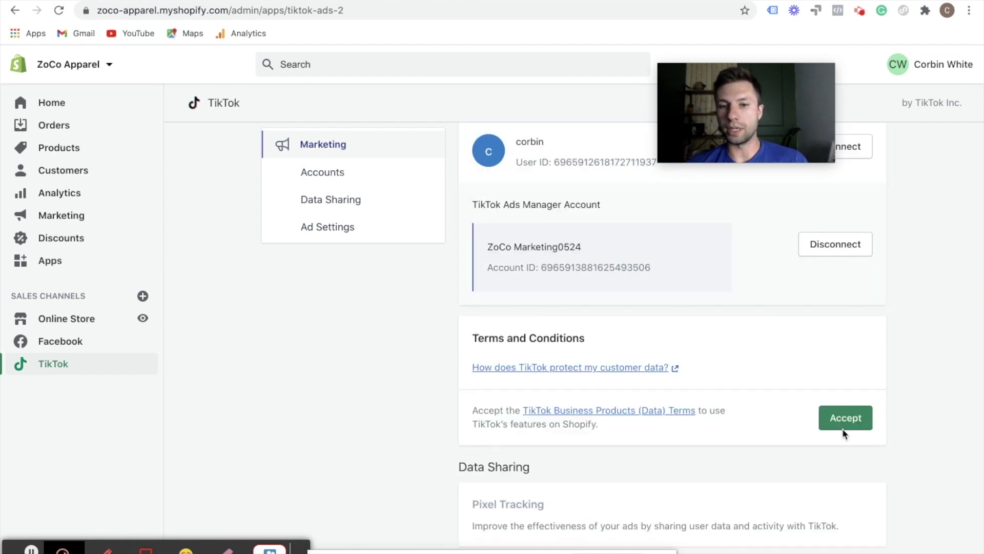
click(842, 429)
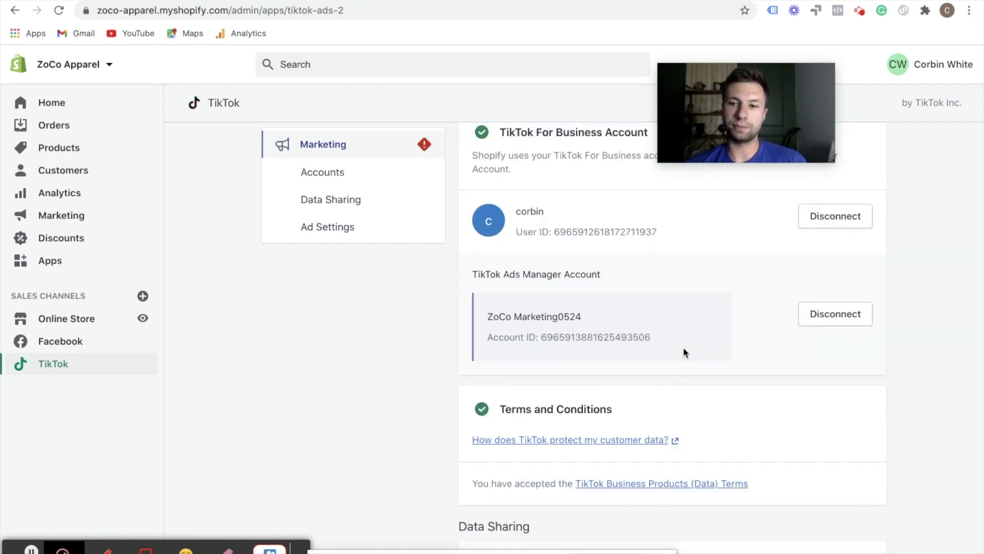
- Select My Shopify Pixel under Data Sharing and connect it for pixel tracking
scroll(683, 351, down, 2)
scroll(715, 343, down, 4)
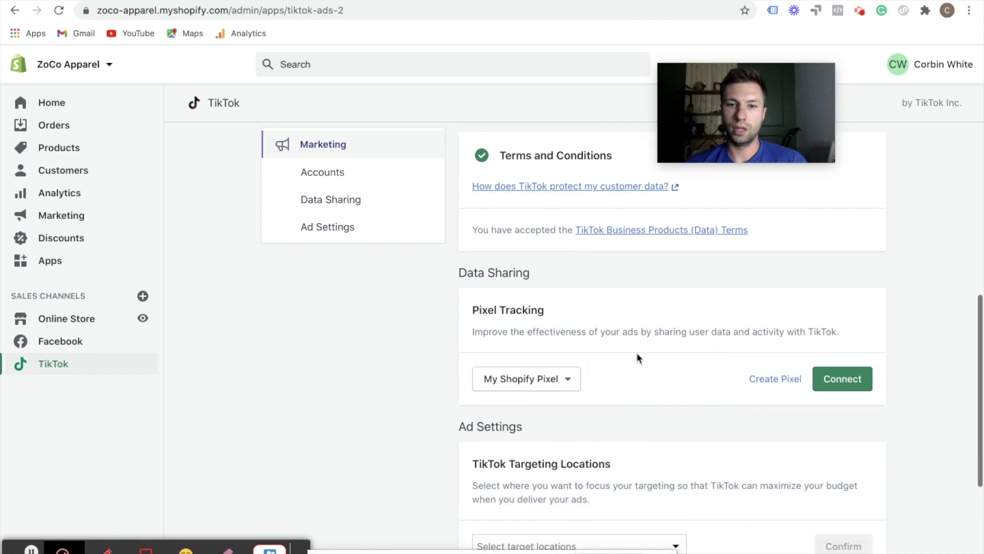
click(567, 379)
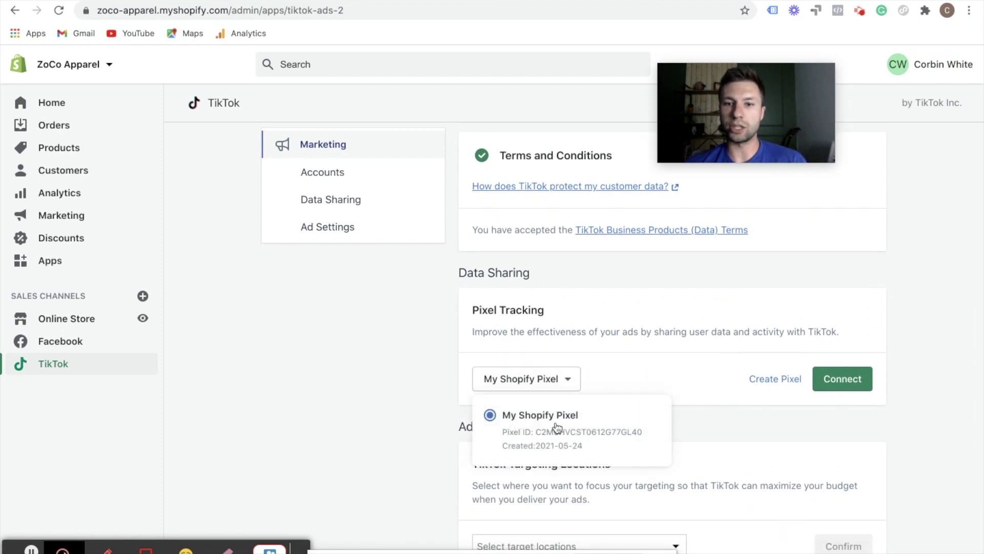
click(443, 377)
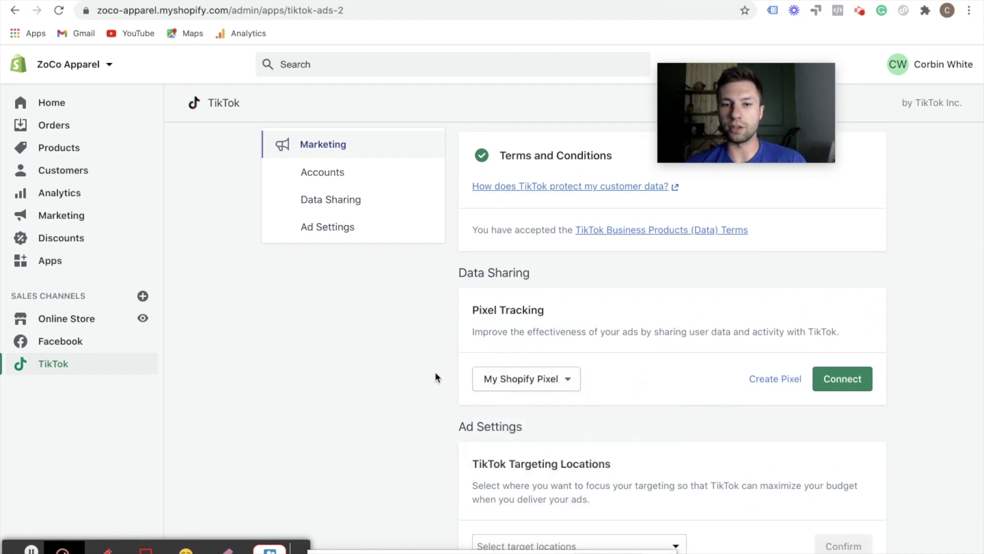
click(853, 383)
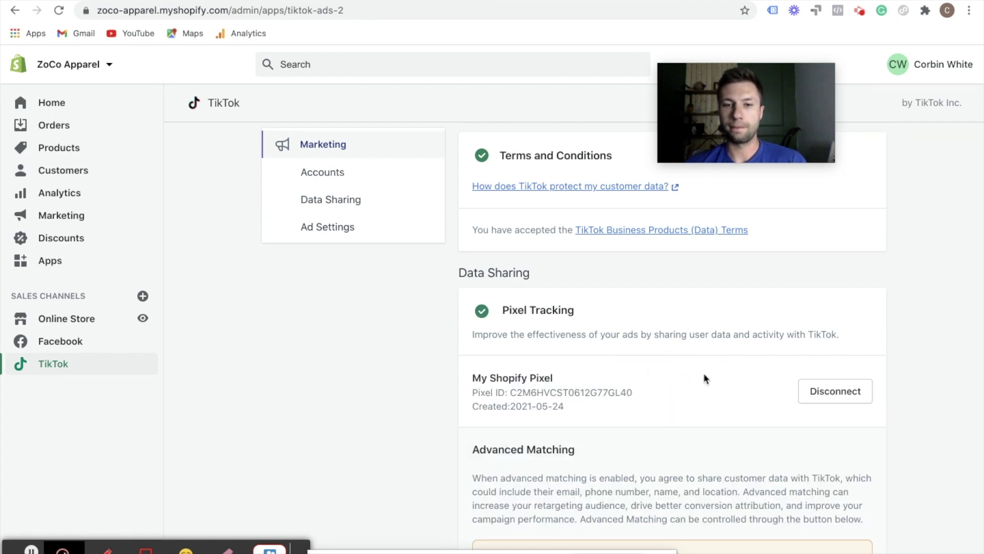
scroll(703, 378, down, 5)
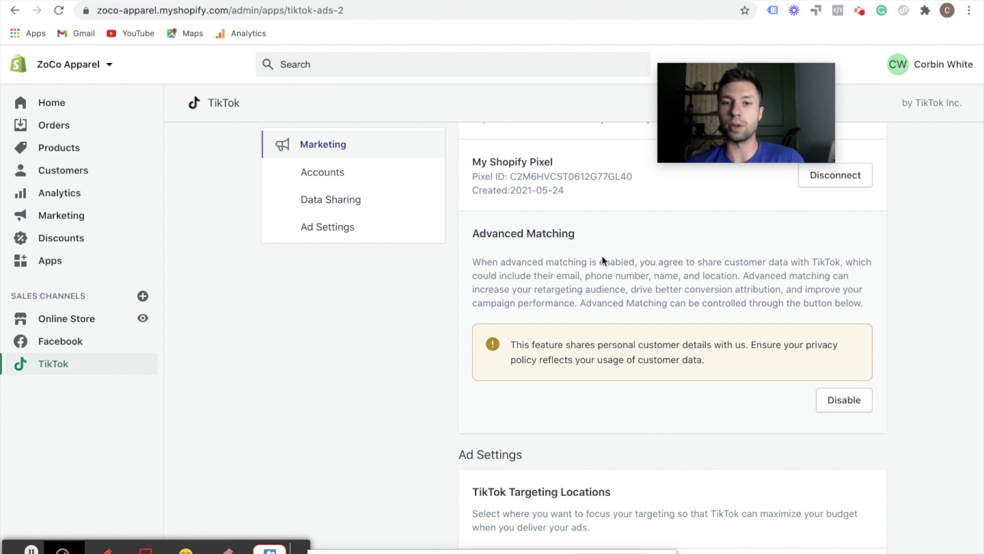
scroll(641, 333, down, 5)
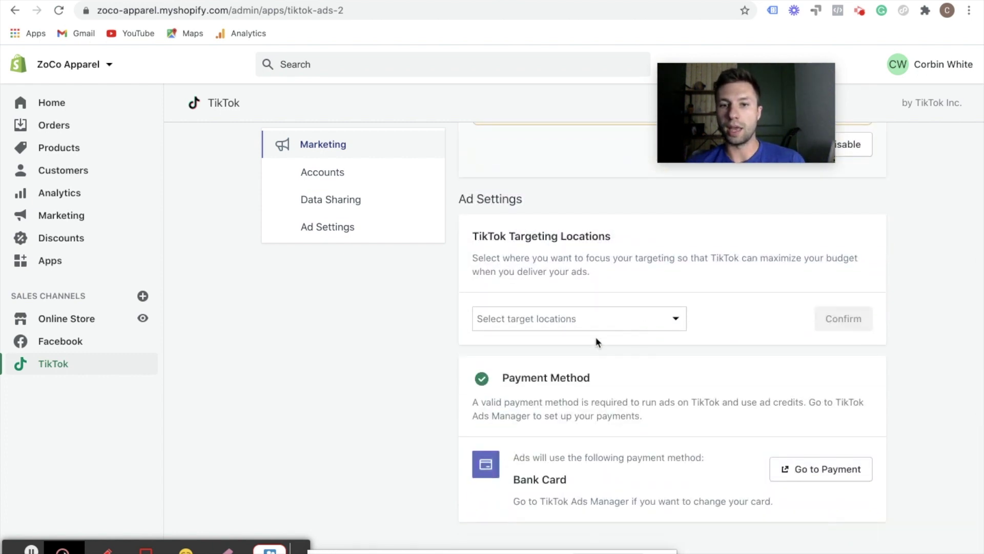
- Confirm United States as the target location and continue to the ad account's payment settings
click(633, 325)
scroll(546, 450, down, 1)
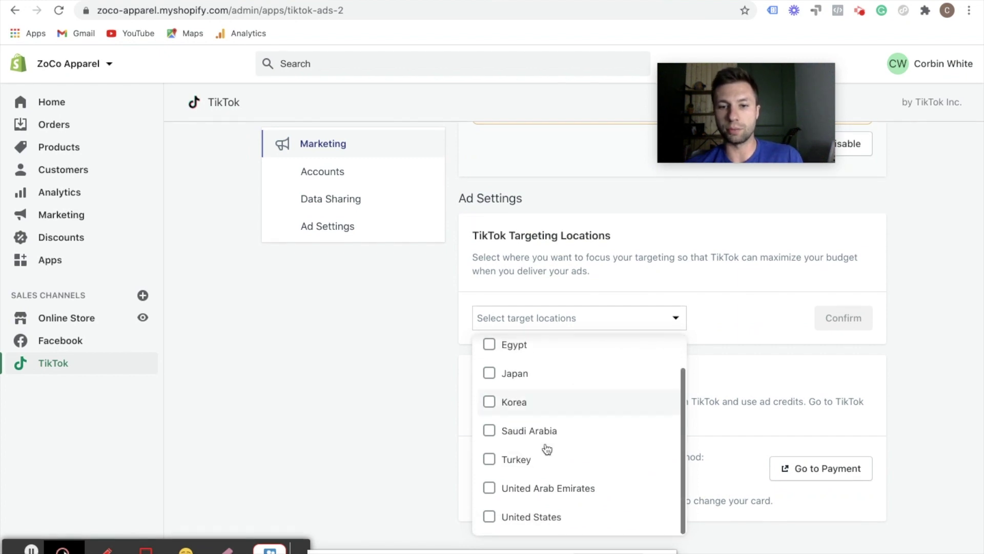
click(502, 518)
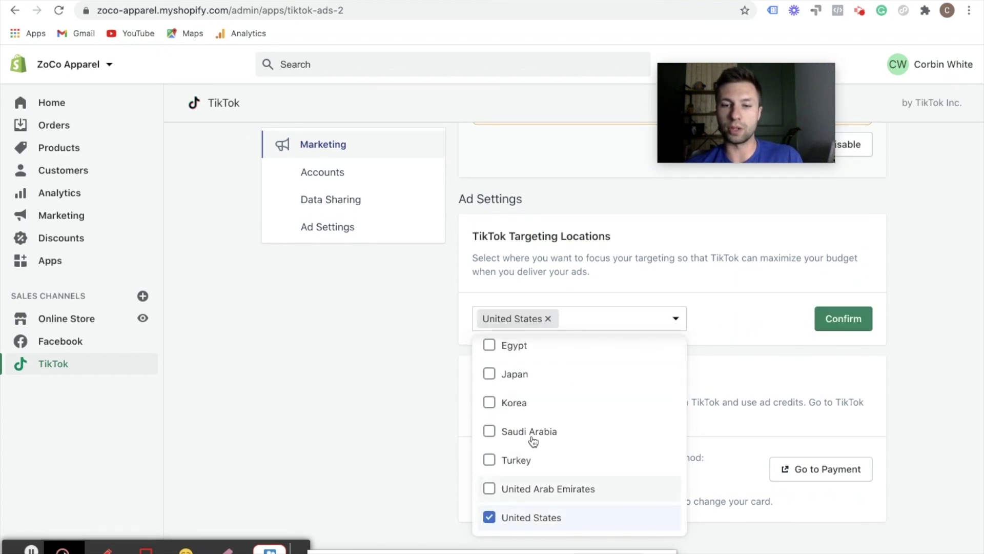
click(828, 328)
scroll(601, 389, down, 2)
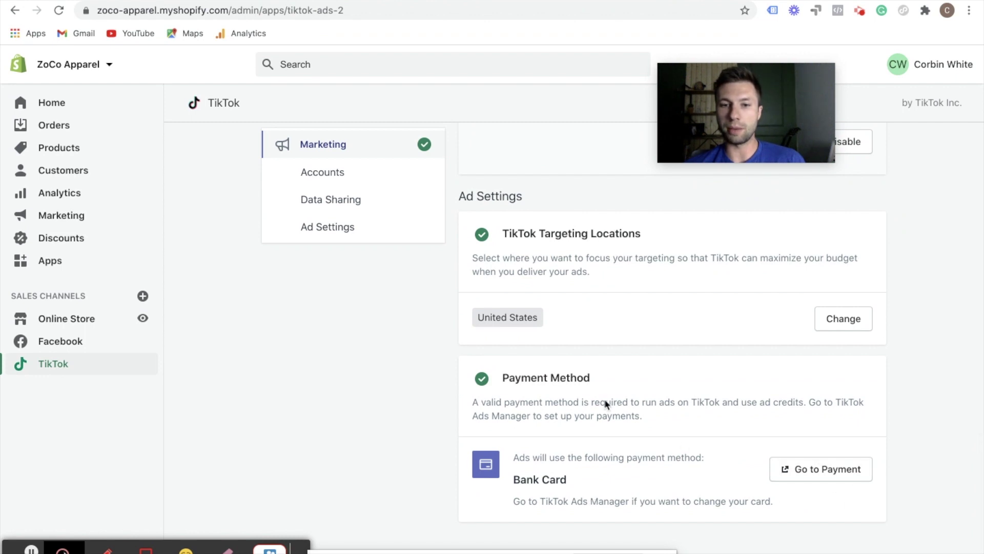
click(820, 470)
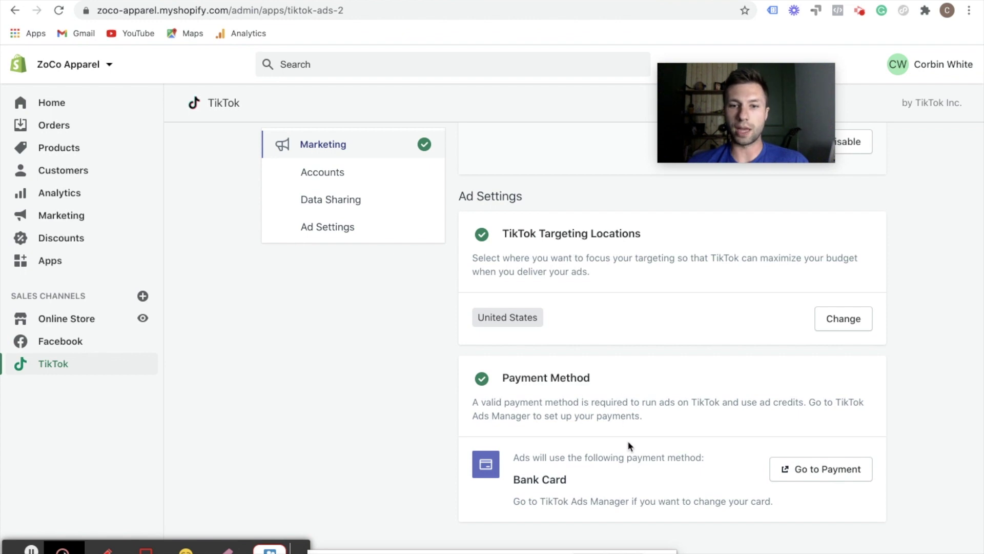
- Scroll up the Payment summary page to review the primary Visa card
scroll(628, 443, up, 8)
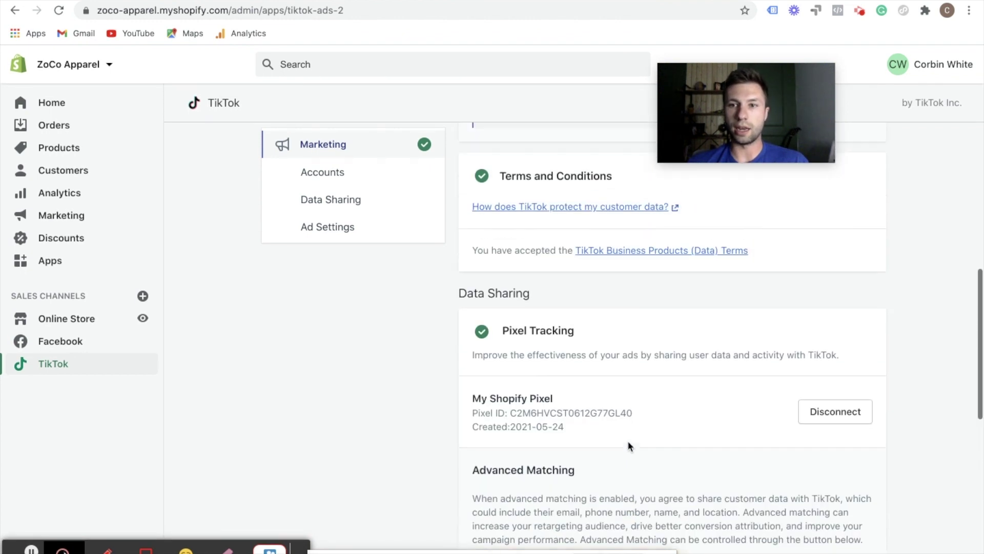
scroll(629, 443, up, 10)
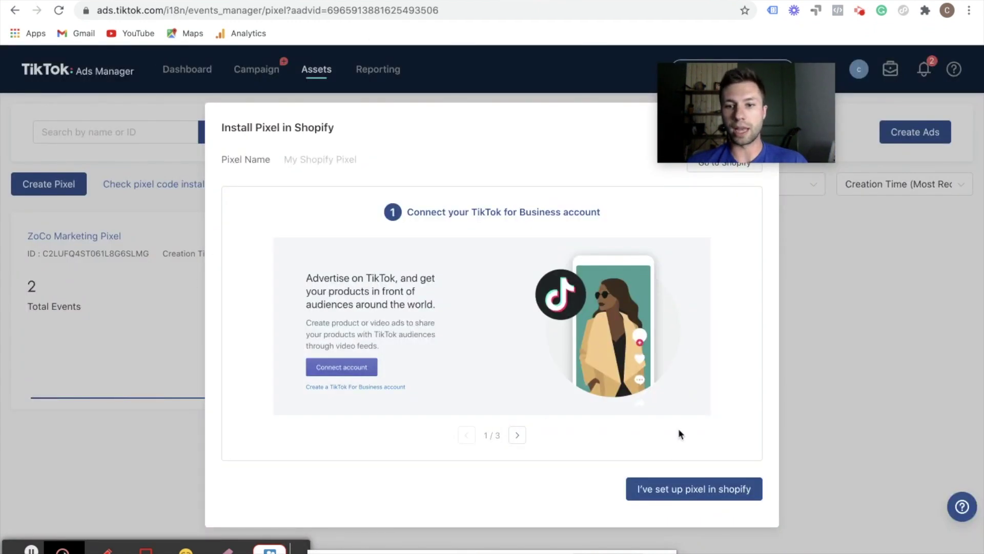
- Confirm 'I've set up pixel in shopify' to close the Install Pixel dialog
click(672, 490)
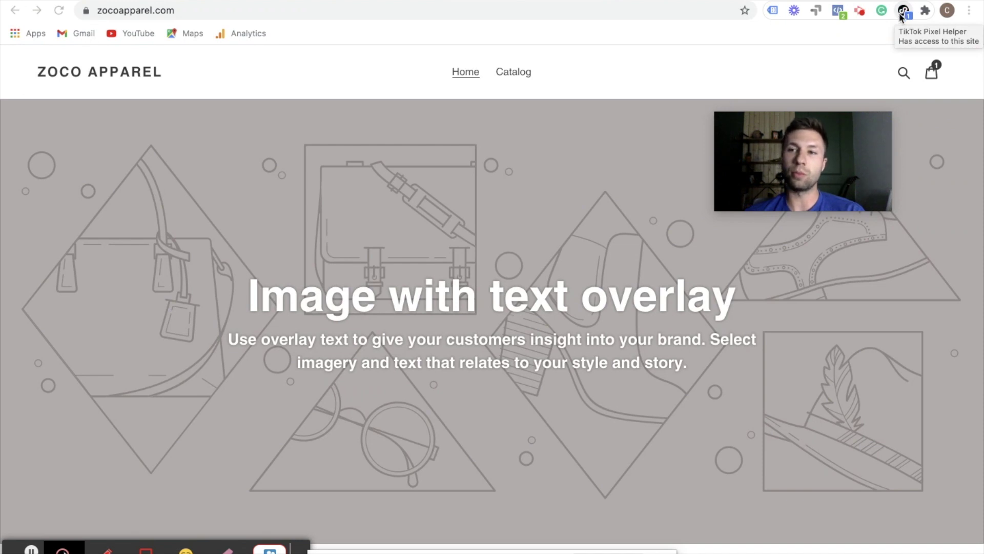
- Verify in Pixel Helper that My Shopify Pixel fires a Page View on the store home page
click(903, 12)
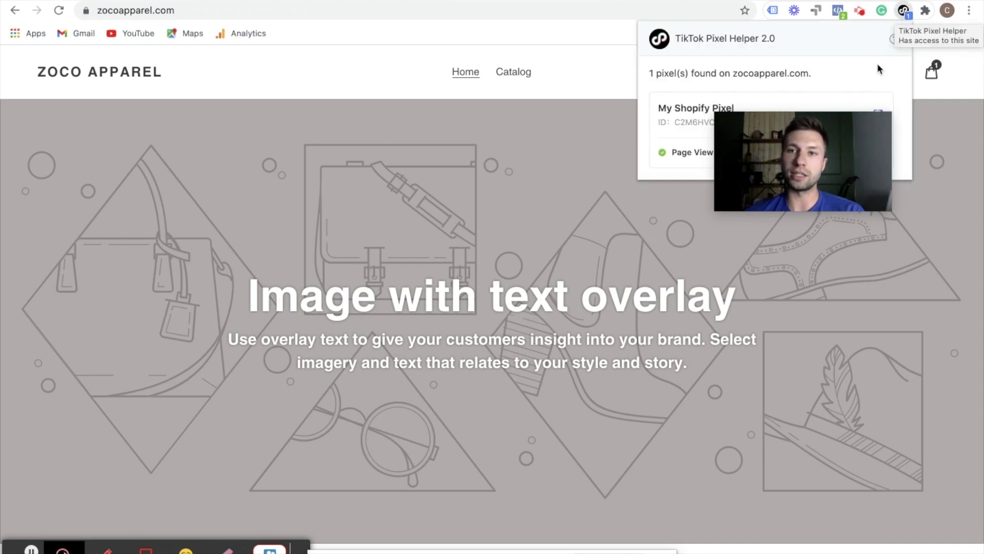
drag(789, 169, 817, 280)
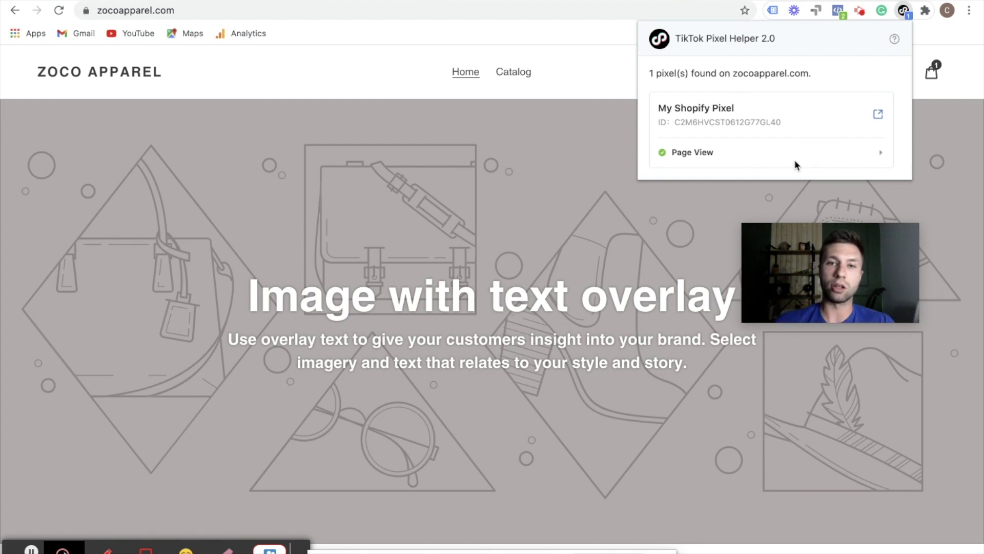
click(576, 77)
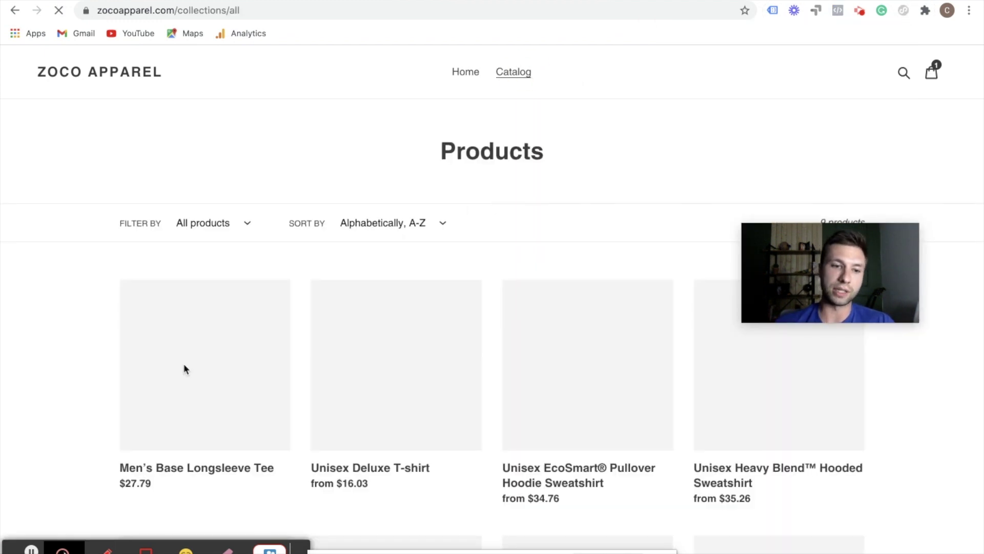
- Open the Men's Base Longsleeve Tee product page and check its pixel events in Pixel Helper
scroll(180, 369, down, 1)
click(171, 381)
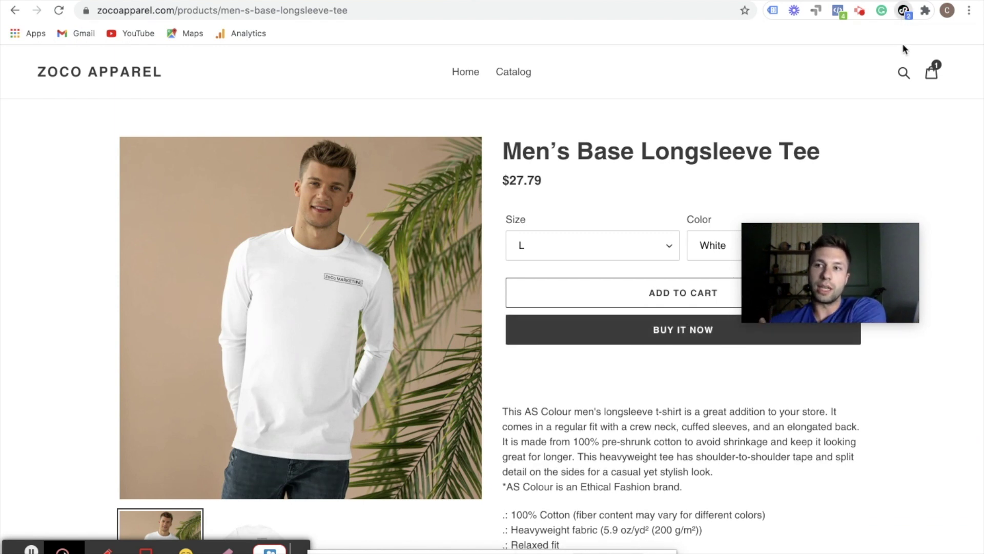
click(903, 10)
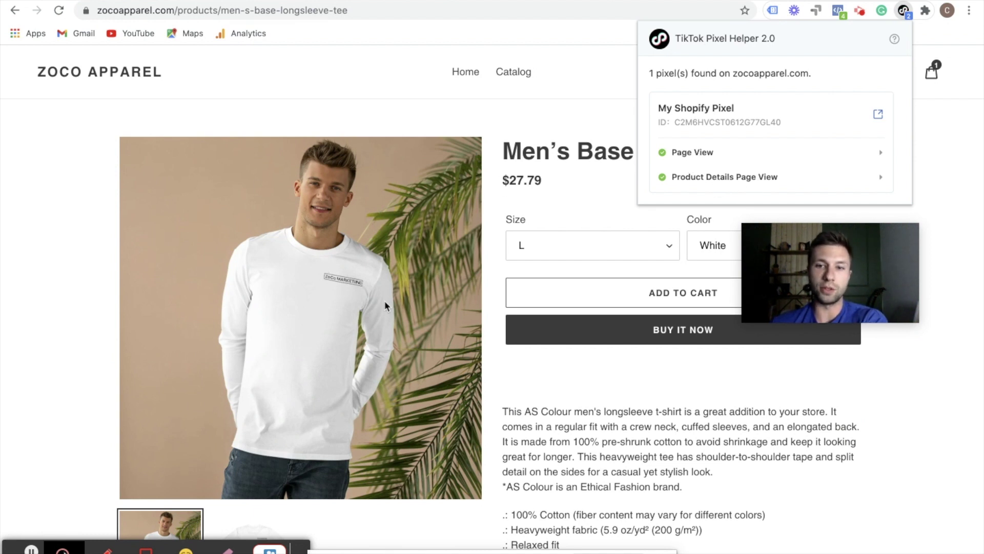
scroll(384, 300, down, 1)
scroll(384, 301, up, 1)
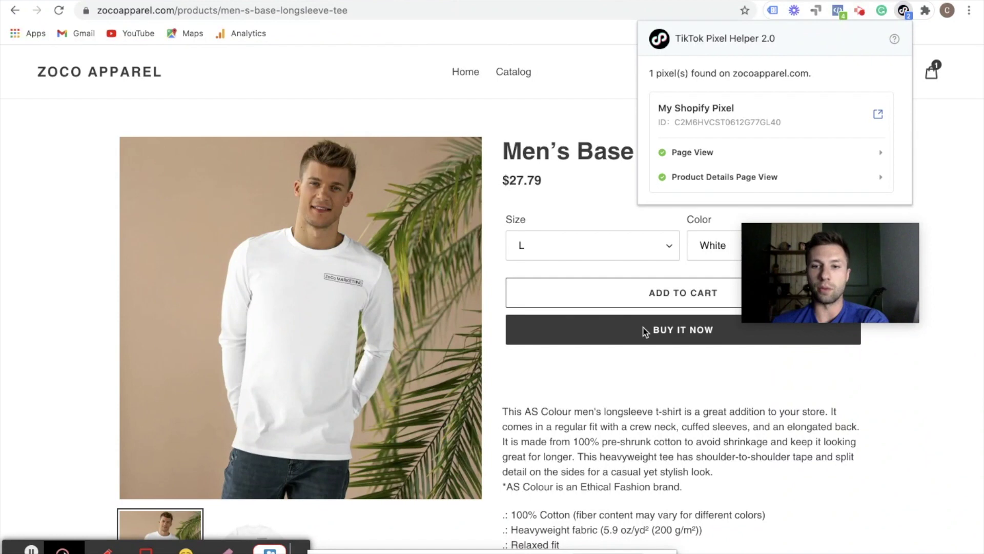
click(681, 295)
- Add the tee (L, White) to the cart, confirm an Add to Cart event fired, and view the cart
click(651, 291)
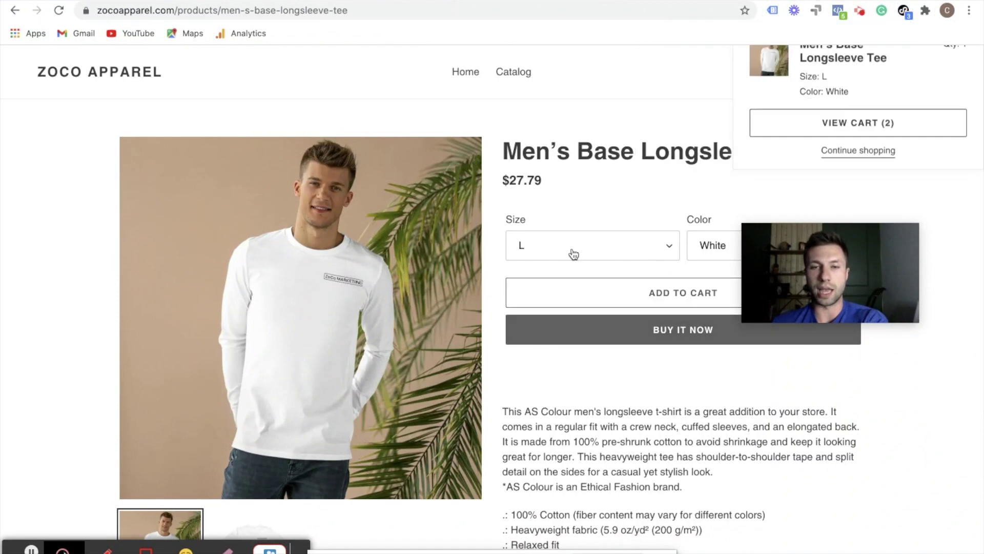
click(903, 10)
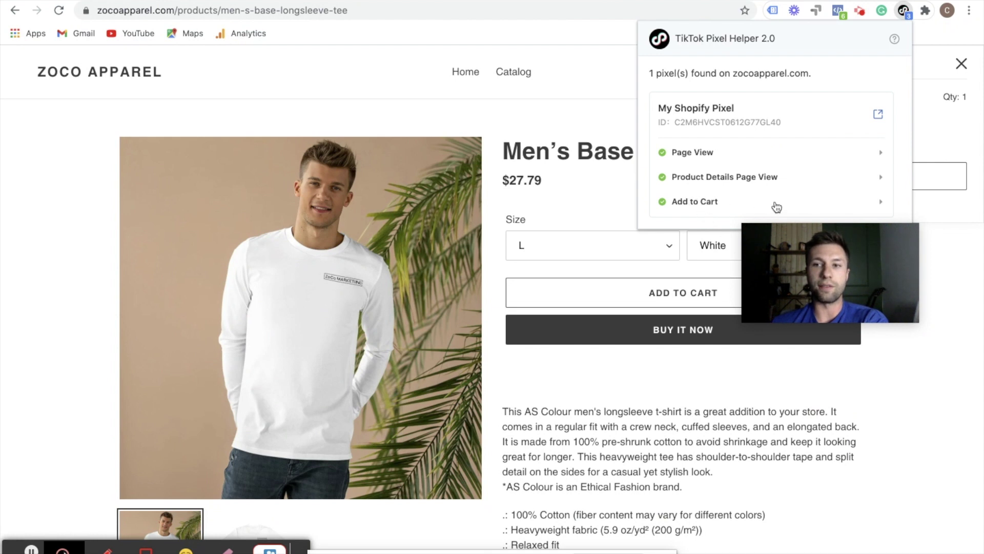
click(570, 77)
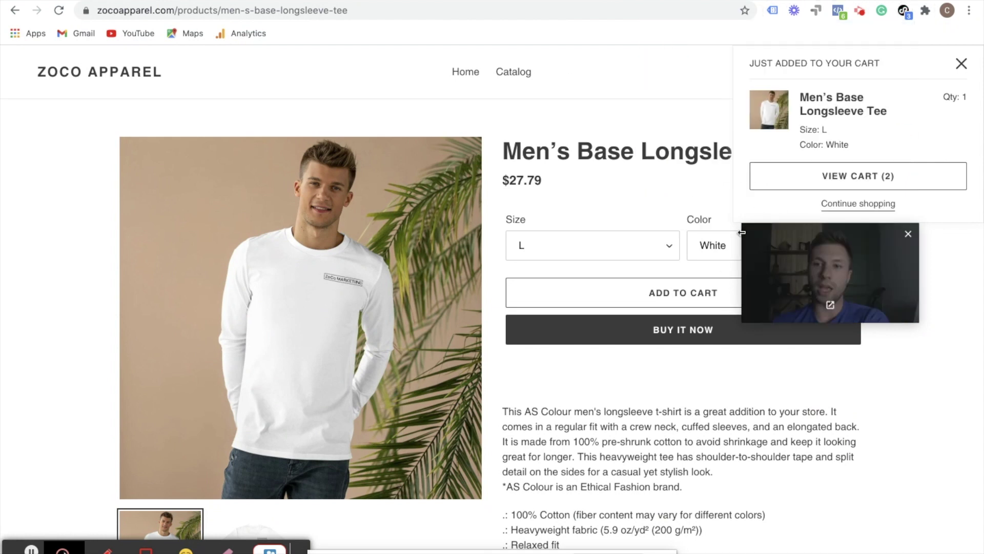
click(816, 170)
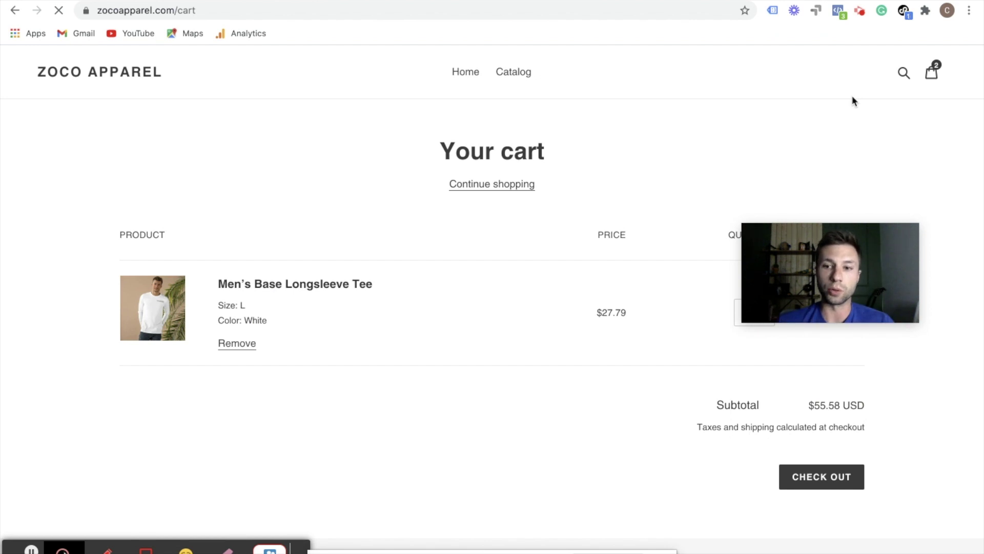
- Confirm in Pixel Helper that the checkout page fires an Initiate Checkout event
scroll(764, 180, down, 1)
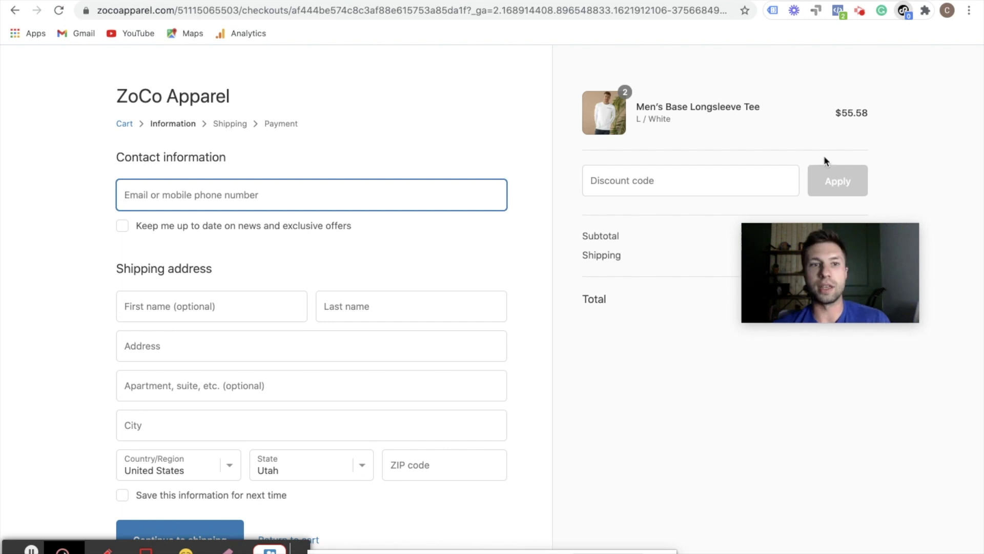
click(904, 10)
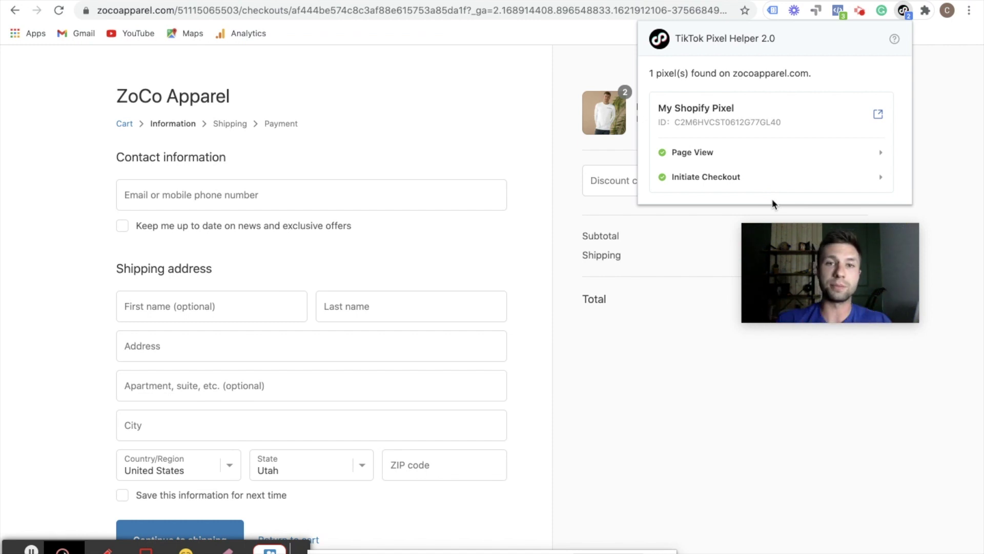
click(115, 1)
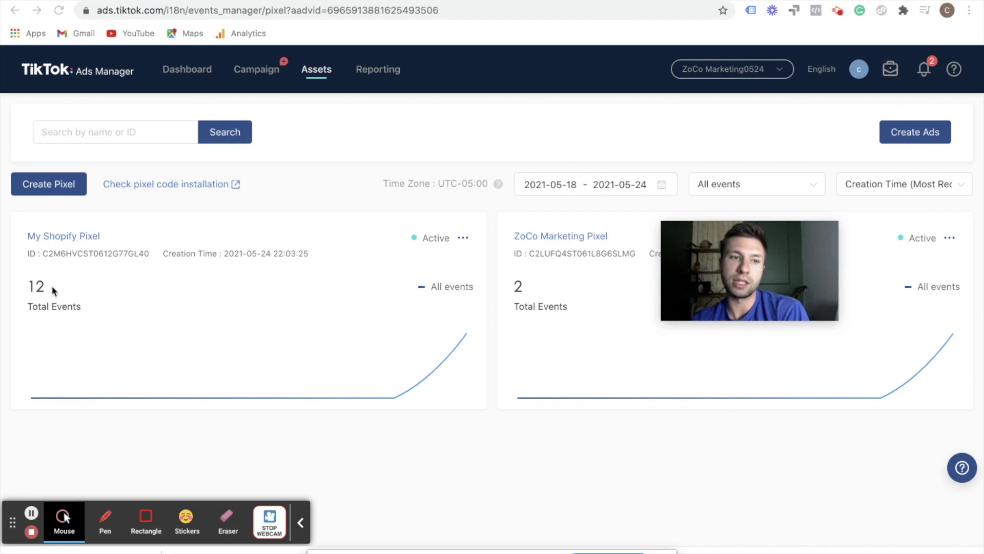
- Review My Shopify Pixel's event counts: Page View 7, Product Details 2, Add to Cart 2, Initiate Checkout 1
click(60, 237)
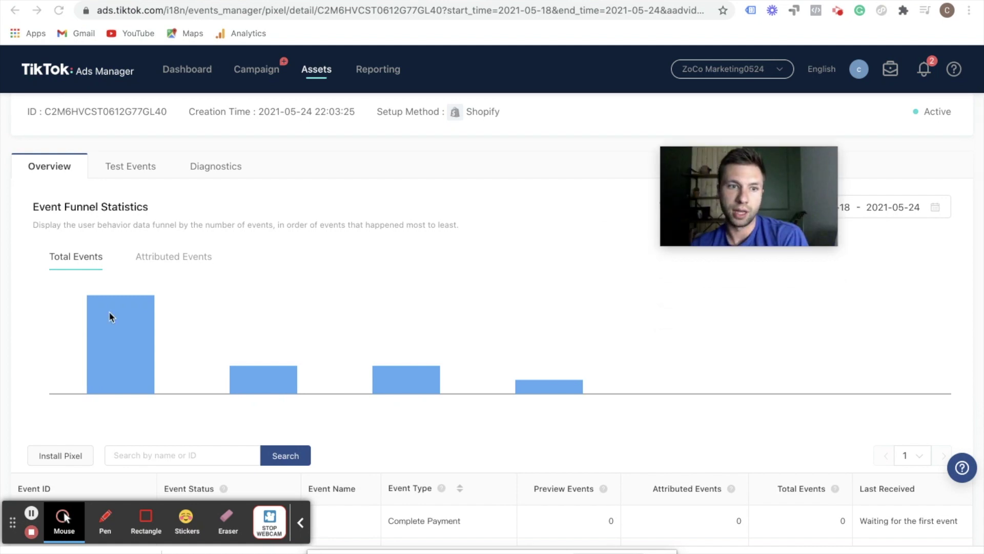
scroll(111, 317, down, 4)
scroll(111, 226, up, 1)
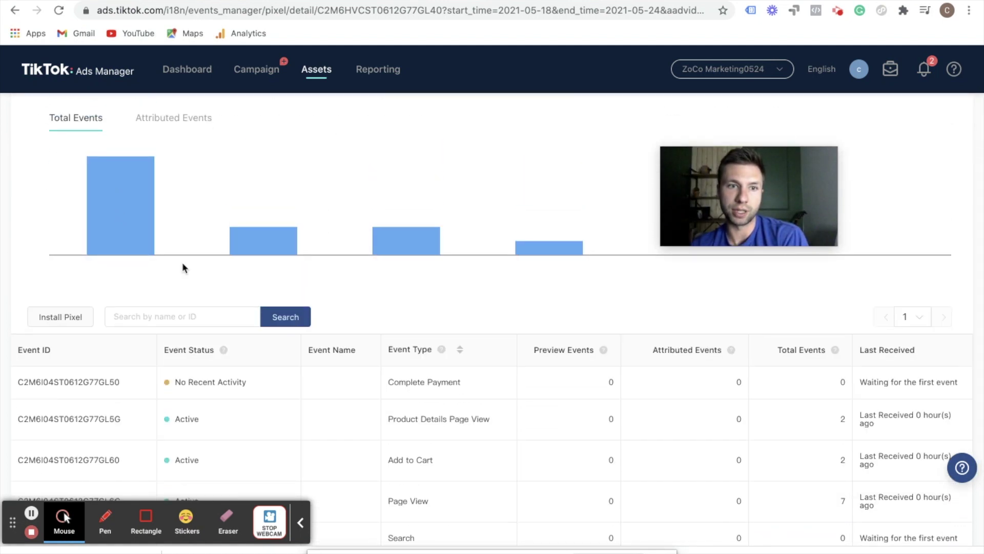
scroll(182, 267, down, 4)
scroll(157, 350, up, 1)
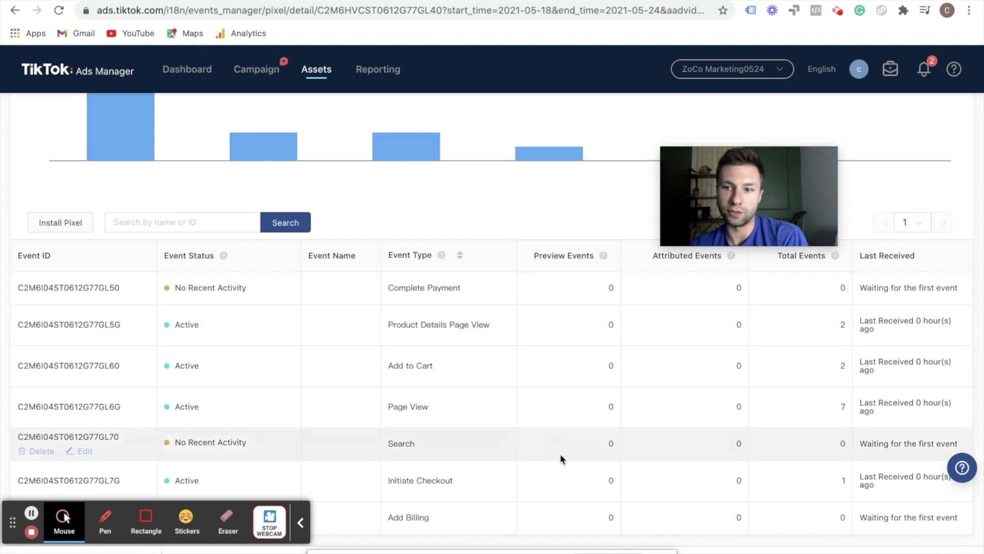
scroll(563, 477, down, 1)
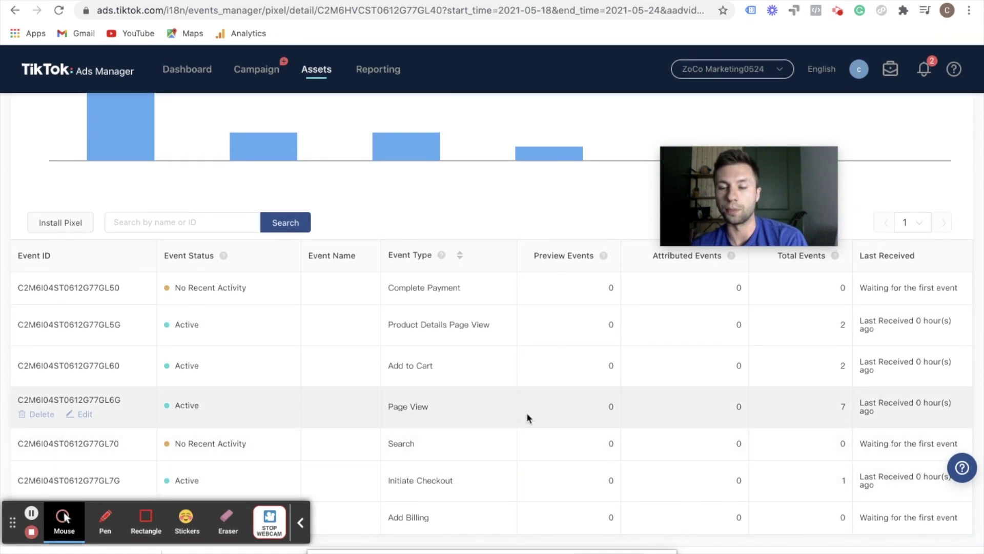